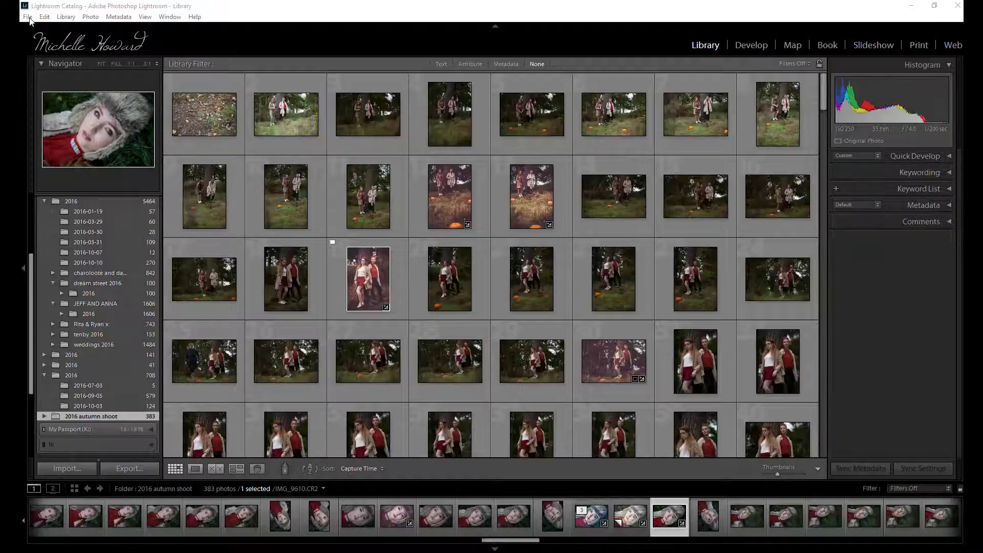
- Start a photo import from the EOS_DIGITAL card with suspected duplicates allowed, and browse the photos it offers
{"action": "left_click", "coordinate": [28, 17]}
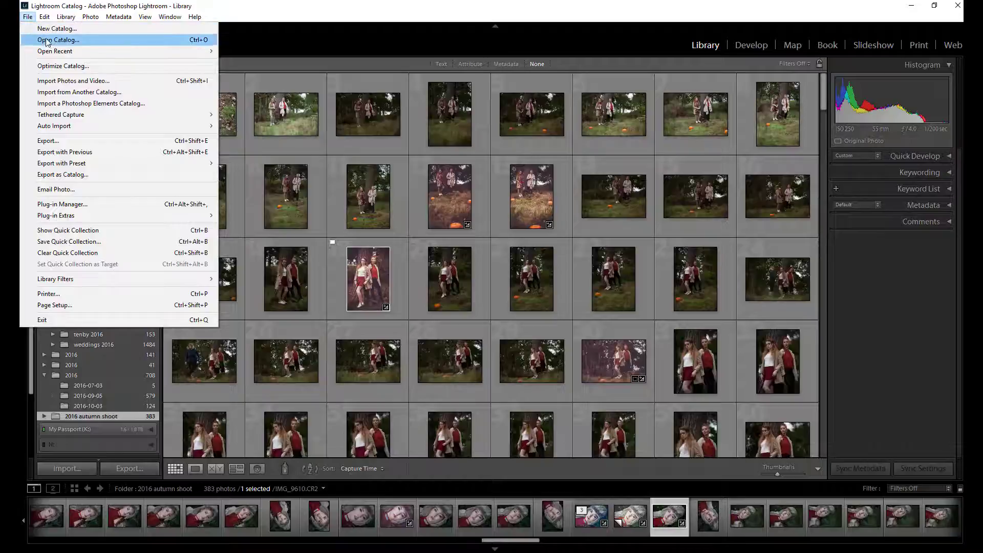
{"action": "mouse_move", "coordinate": [49, 52]}
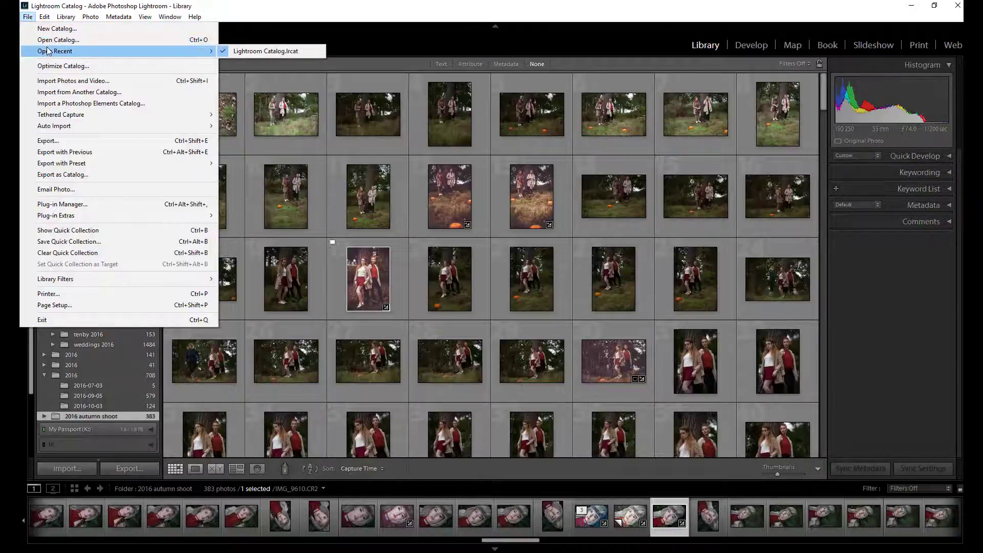
{"action": "left_click", "coordinate": [48, 83]}
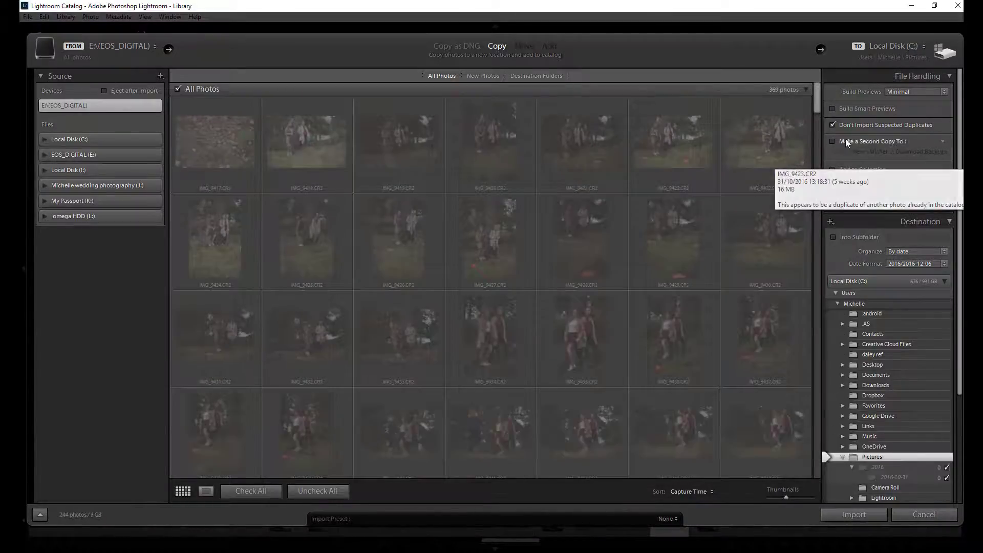
{"action": "left_click", "coordinate": [832, 125]}
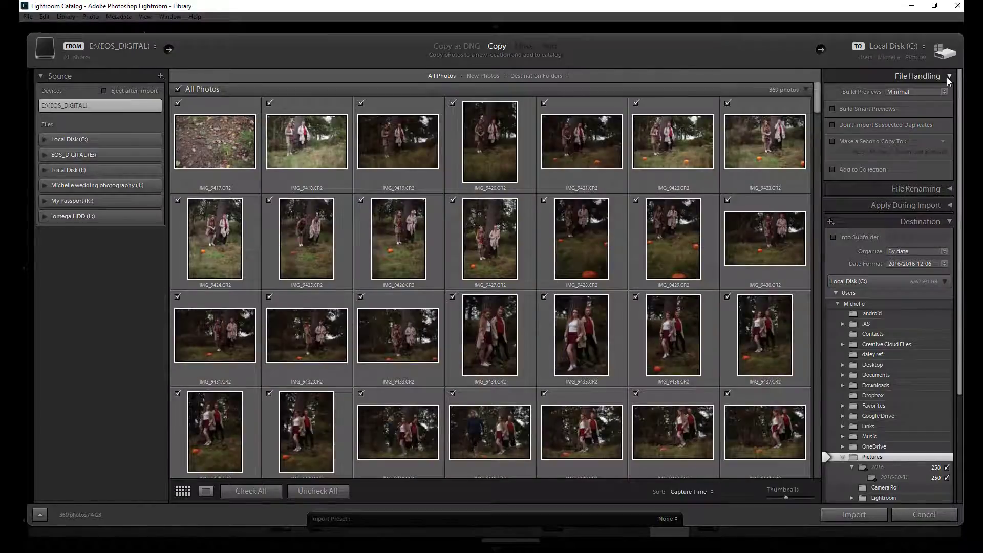
{"action": "left_click", "coordinate": [947, 78]}
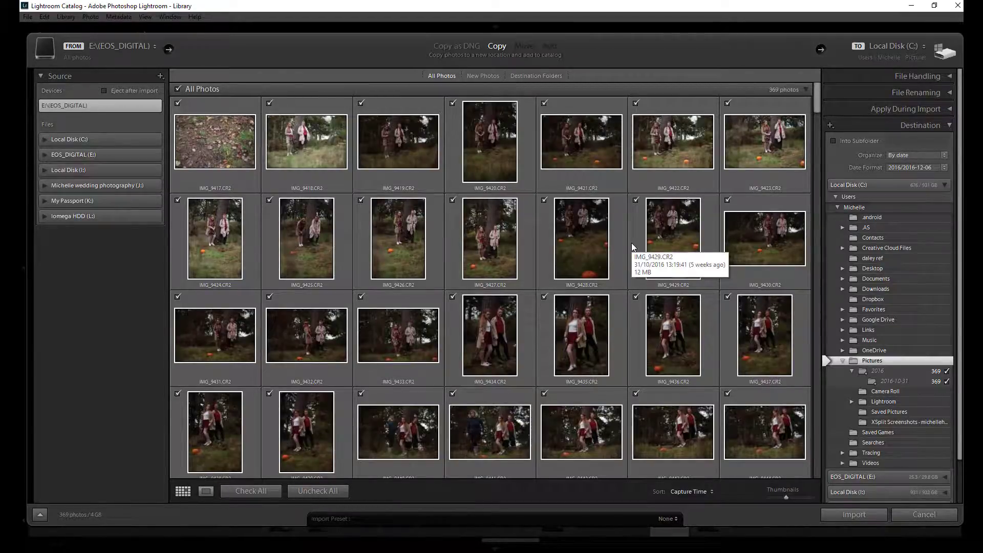
{"action": "scroll", "coordinate": [632, 247], "scroll_direction": "down", "scroll_amount": 12}
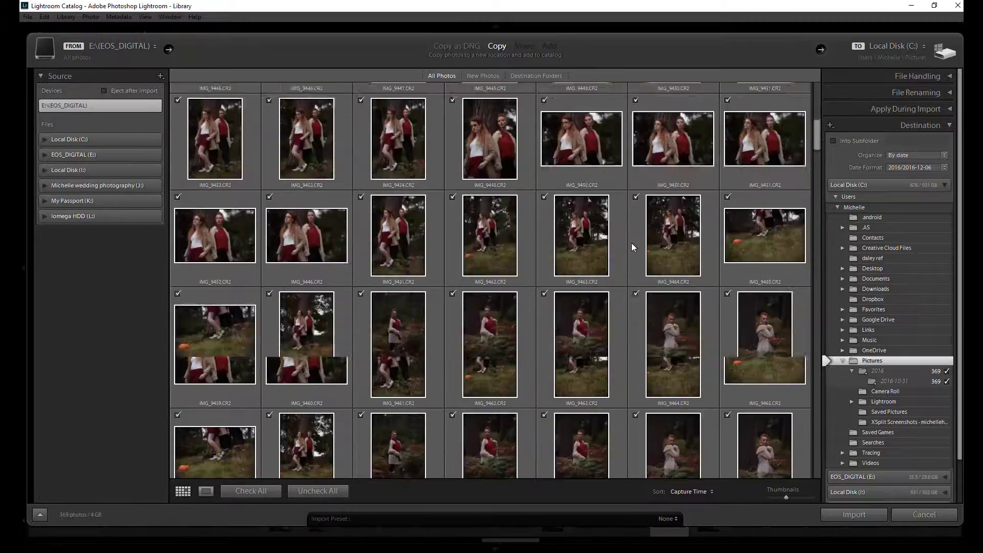
{"action": "scroll", "coordinate": [632, 246], "scroll_direction": "down", "scroll_amount": 14}
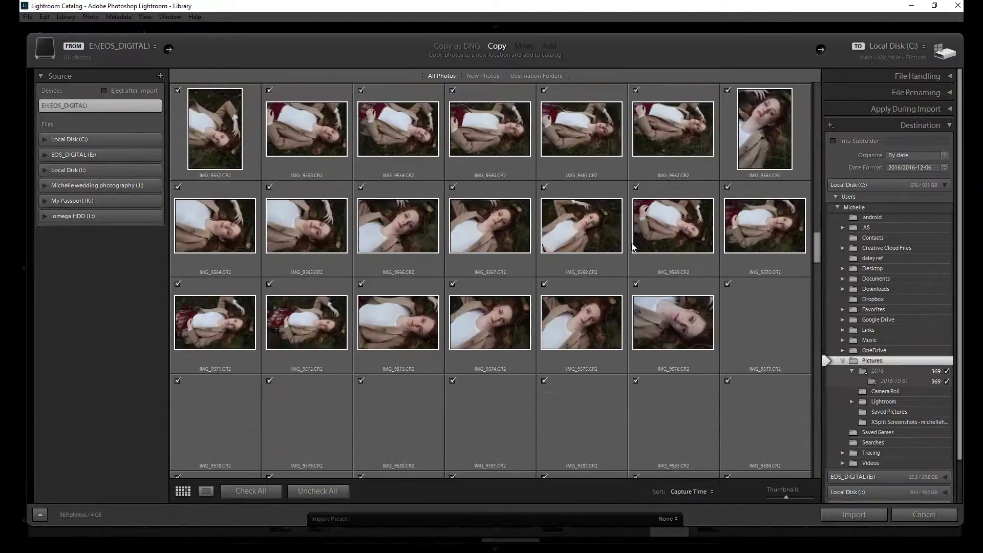
{"action": "scroll", "coordinate": [631, 245], "scroll_direction": "up", "scroll_amount": 20}
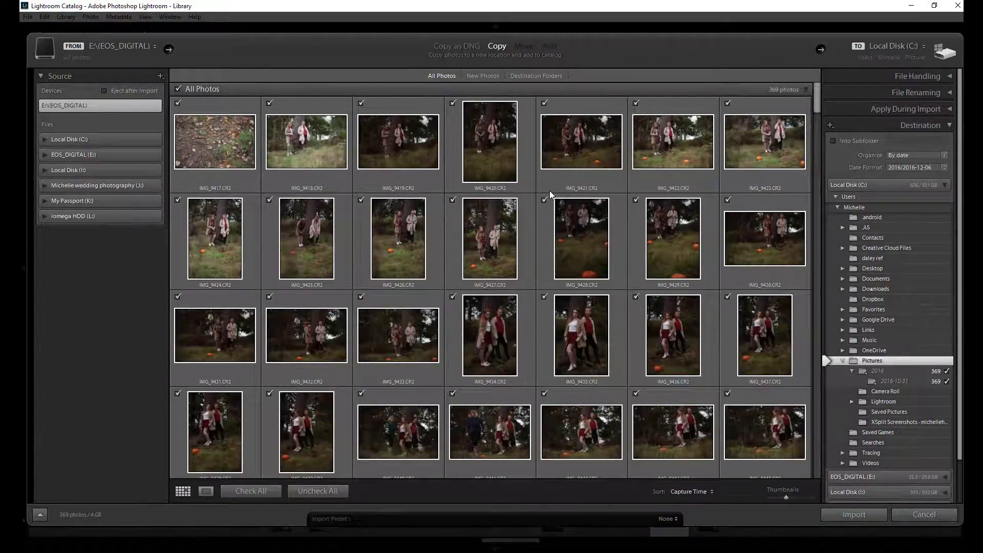
- Set the import to place the photos into a subfolder named "2016 Atumn shoot"
{"action": "left_click", "coordinate": [946, 185]}
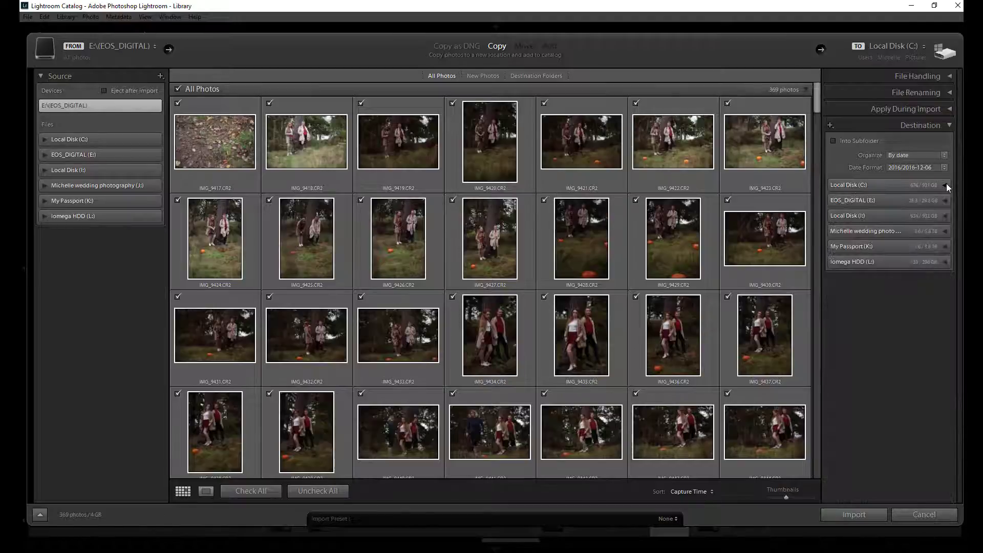
{"action": "left_click", "coordinate": [832, 140]}
{"action": "left_click", "coordinate": [896, 140]}
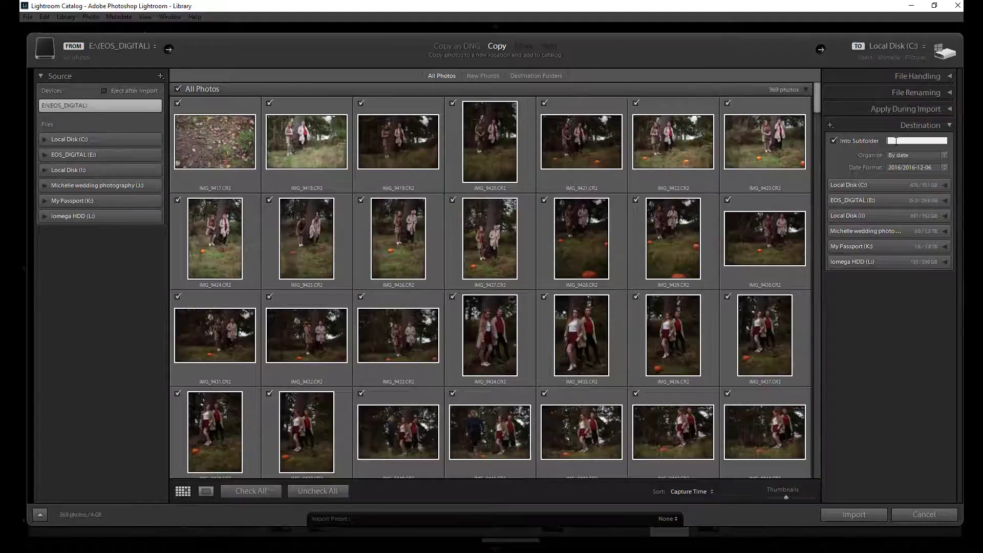
{"action": "type", "text": "f2016"}
{"action": "type", "text": " Atumn shoot"}
- Choose the lightroom folder inside dropbox on the wedding photography drive as the import destination
{"action": "left_click", "coordinate": [949, 232]}
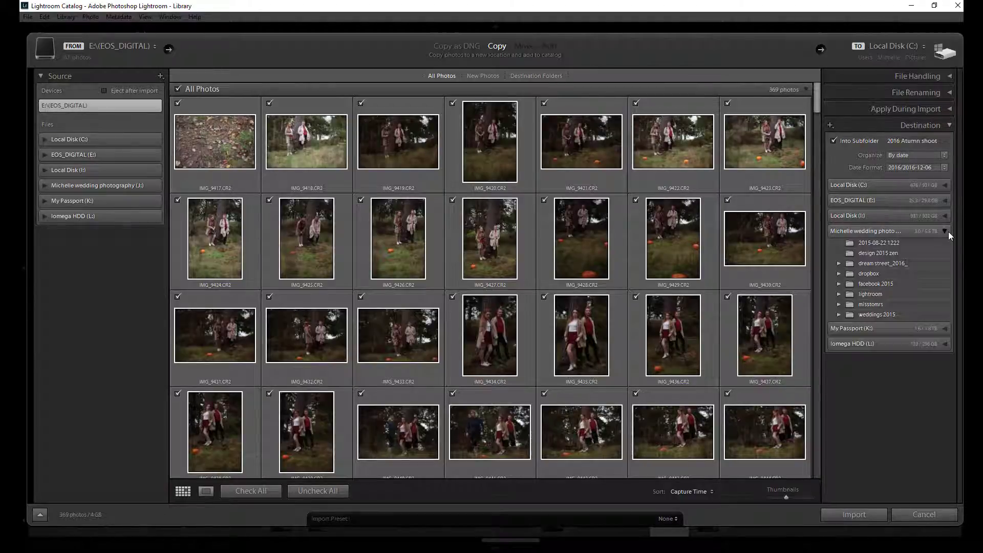
{"action": "left_click", "coordinate": [840, 273]}
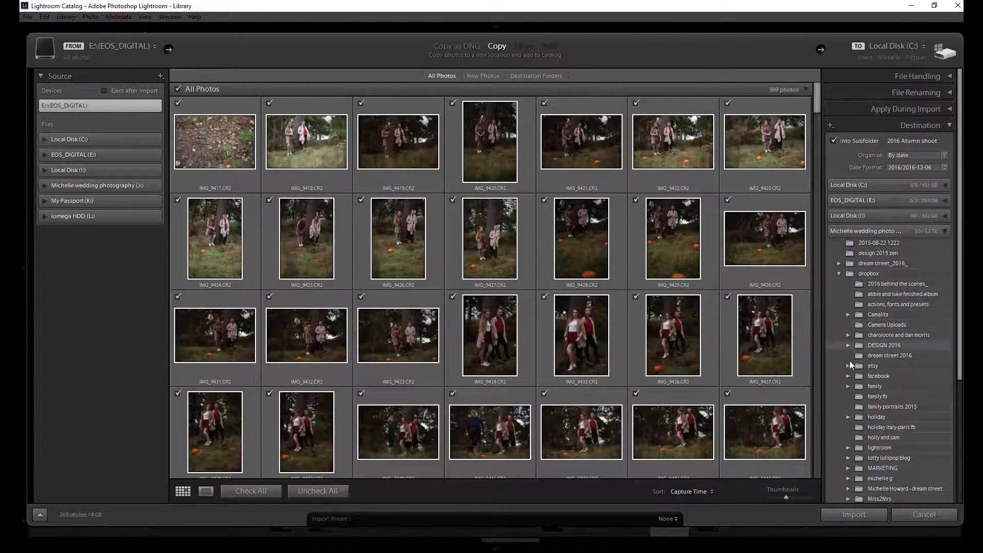
{"action": "scroll", "coordinate": [888, 447], "scroll_direction": "down", "scroll_amount": 2}
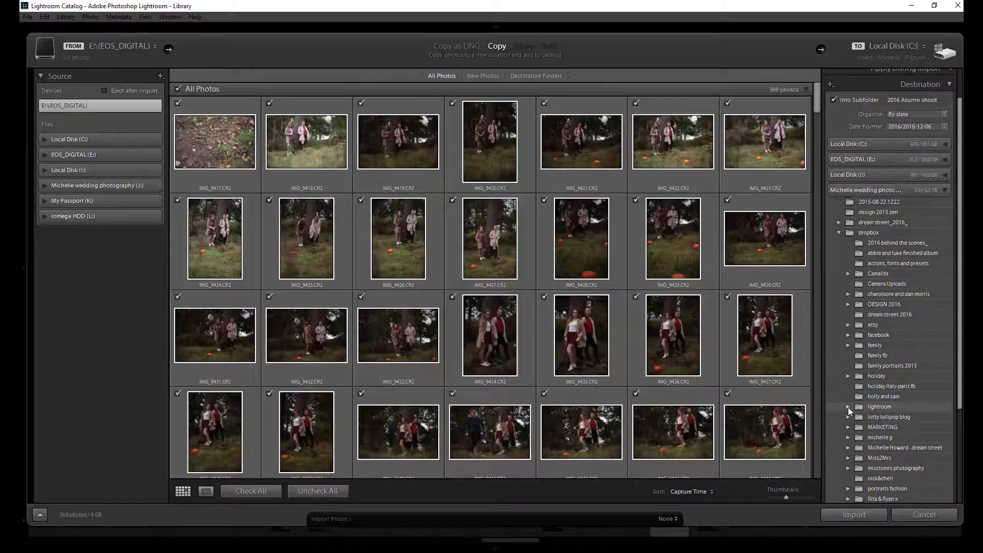
{"action": "left_click", "coordinate": [873, 408]}
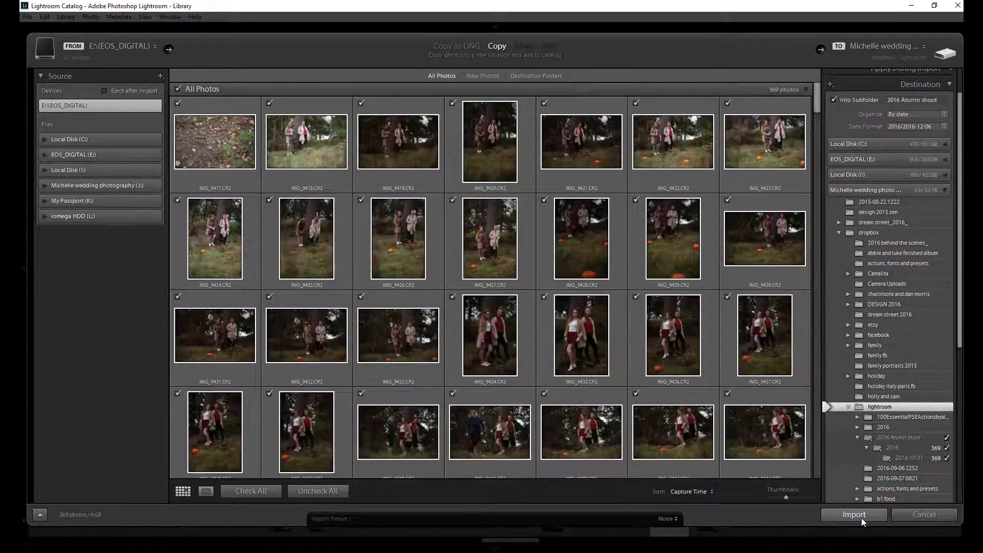
- Exclude suspected duplicates from the import and switch the second-copy option on and off, ending by cancelling the import
{"action": "scroll", "coordinate": [911, 204], "scroll_direction": "up", "scroll_amount": 2}
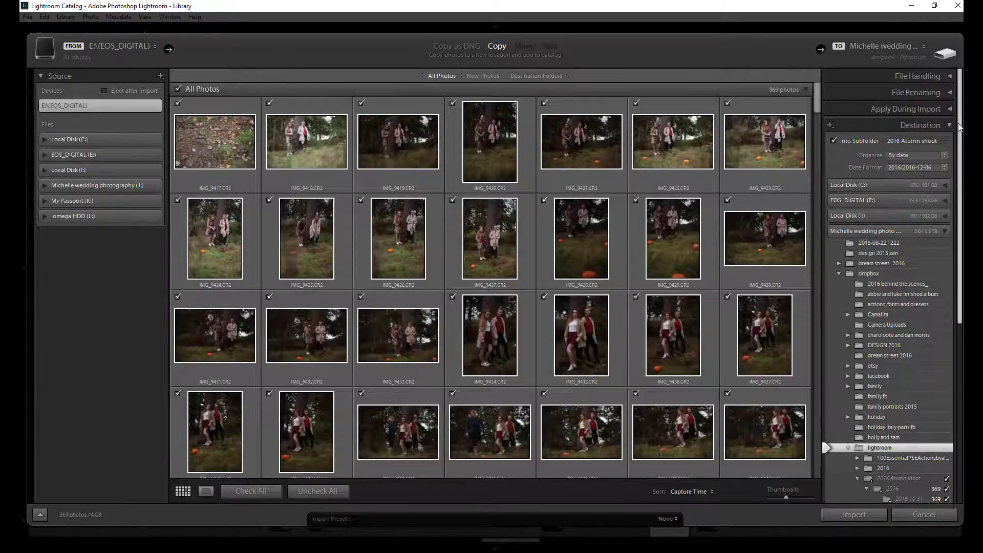
{"action": "left_click", "coordinate": [950, 77]}
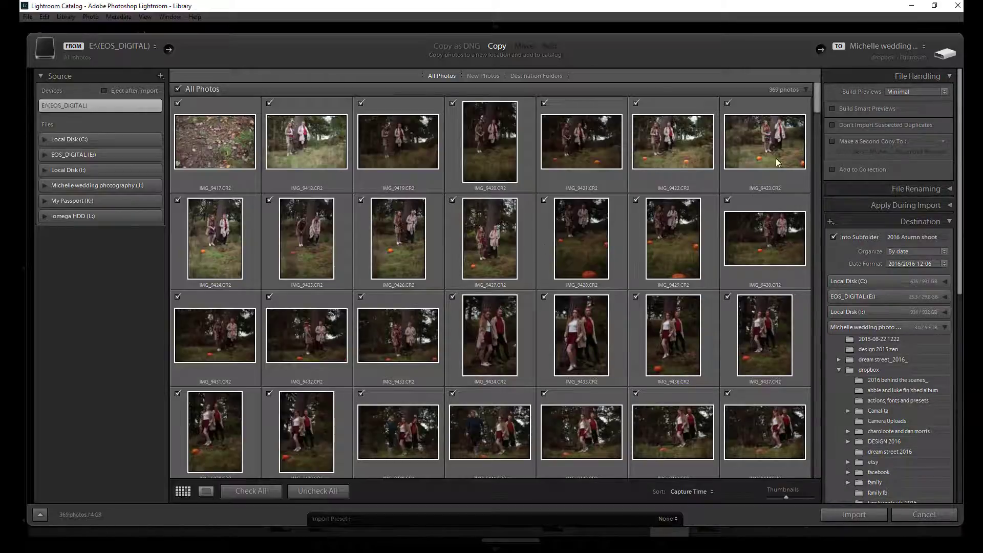
{"action": "left_click", "coordinate": [832, 124]}
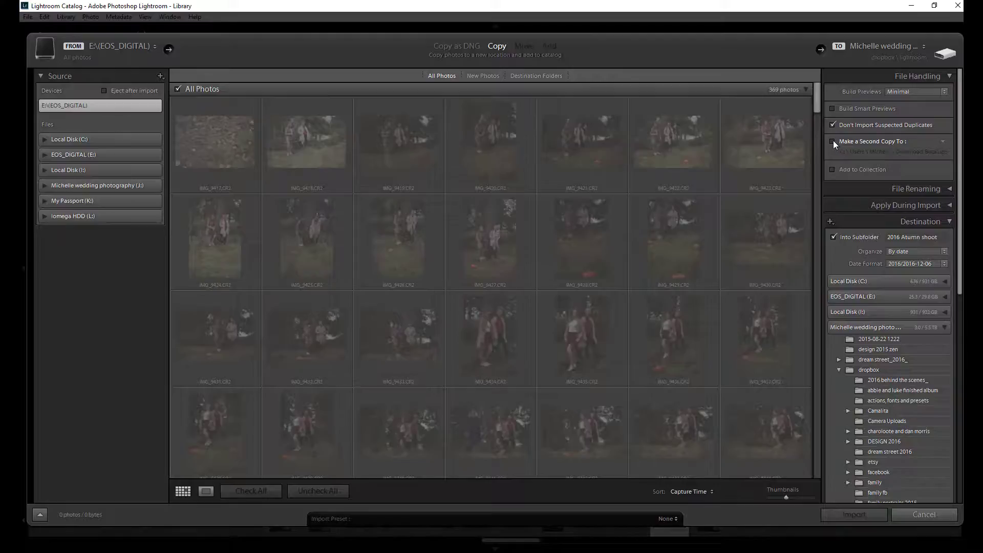
{"action": "left_click", "coordinate": [833, 141]}
{"action": "left_click", "coordinate": [833, 141]}
{"action": "left_click", "coordinate": [950, 76]}
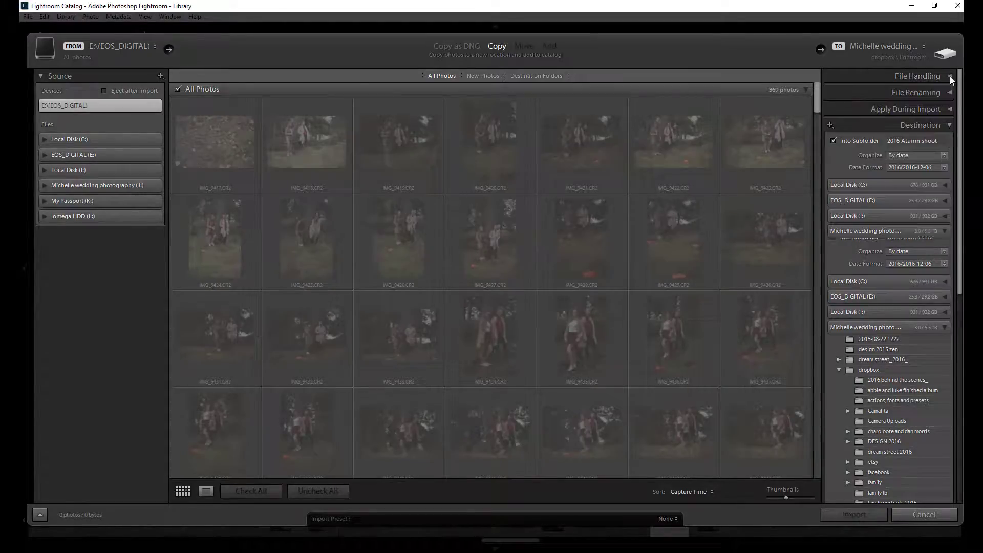
{"action": "left_click", "coordinate": [898, 514]}
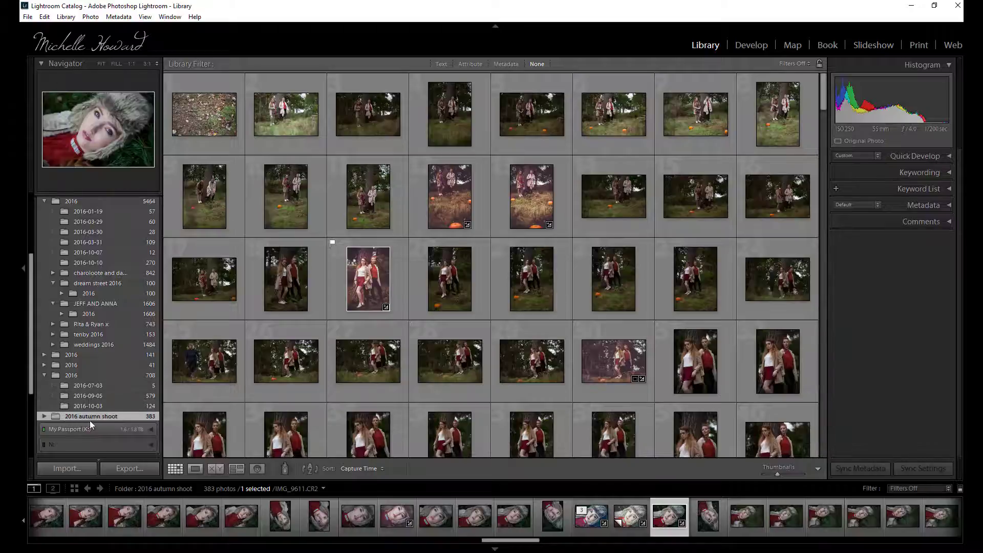
- Browse the catalog's folder list and view the actions available for the 2016-03-29 folder
{"action": "scroll", "coordinate": [127, 419], "scroll_direction": "up", "scroll_amount": 3}
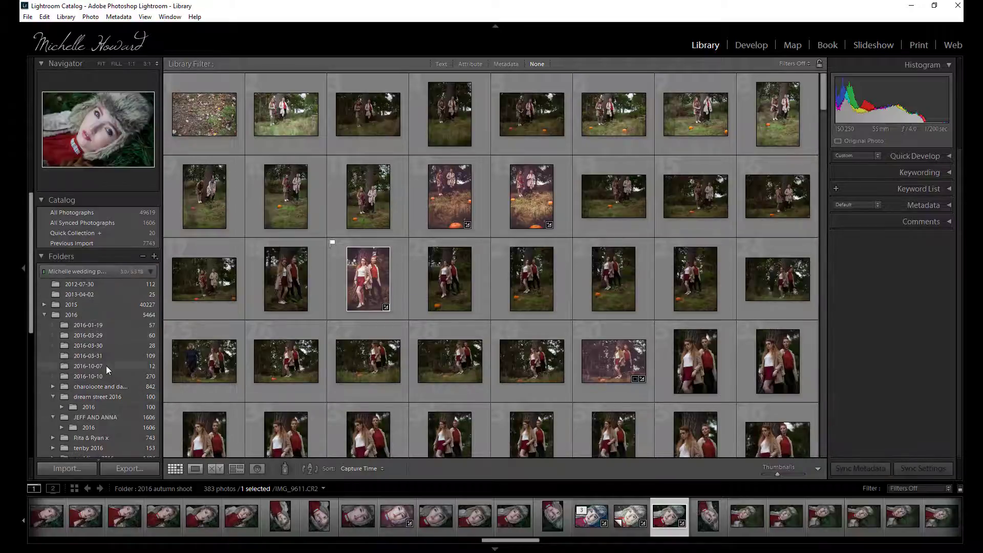
{"action": "scroll", "coordinate": [109, 365], "scroll_direction": "down", "scroll_amount": 2}
{"action": "scroll", "coordinate": [109, 364], "scroll_direction": "down", "scroll_amount": 4}
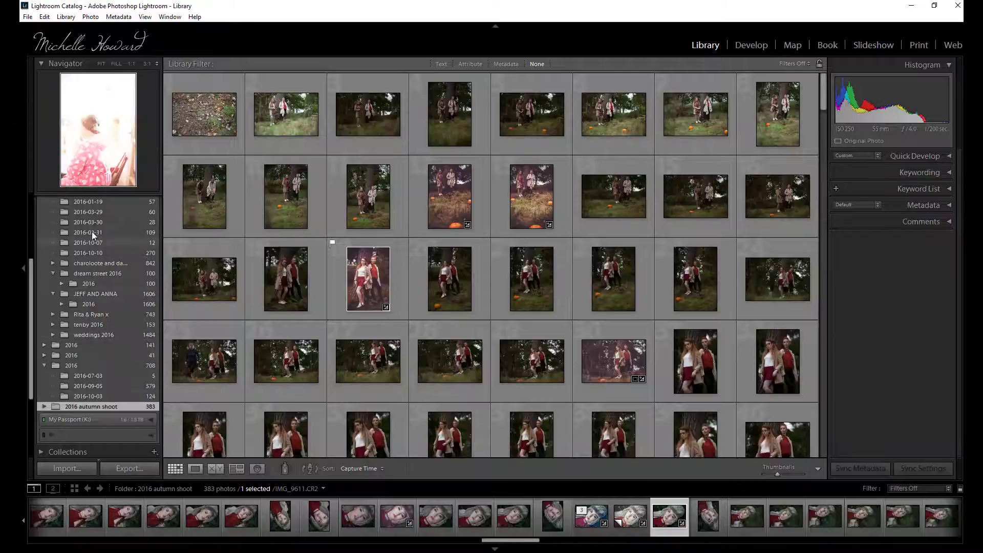
{"action": "scroll", "coordinate": [92, 215], "scroll_direction": "up", "scroll_amount": 2}
{"action": "scroll", "coordinate": [92, 214], "scroll_direction": "up", "scroll_amount": 2}
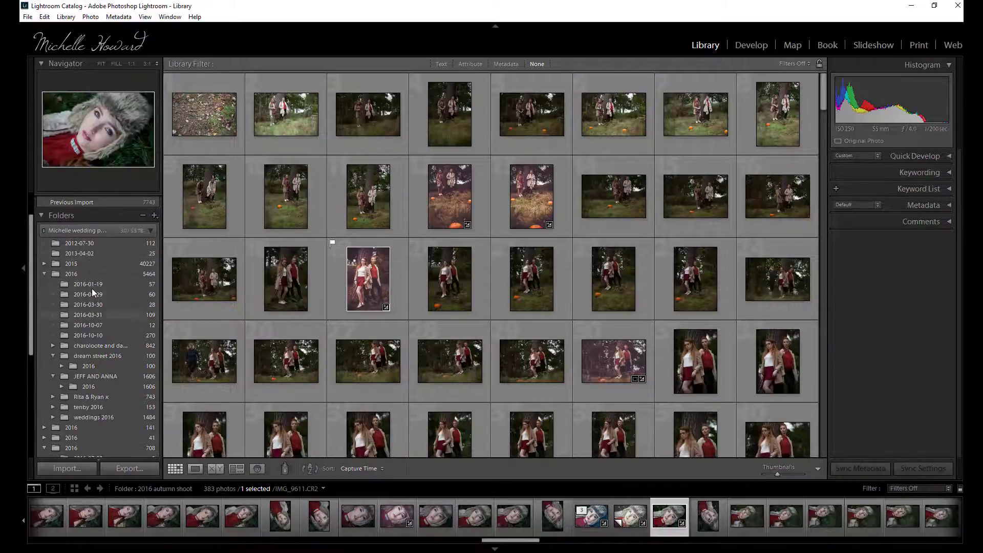
{"action": "right_click", "coordinate": [93, 294]}
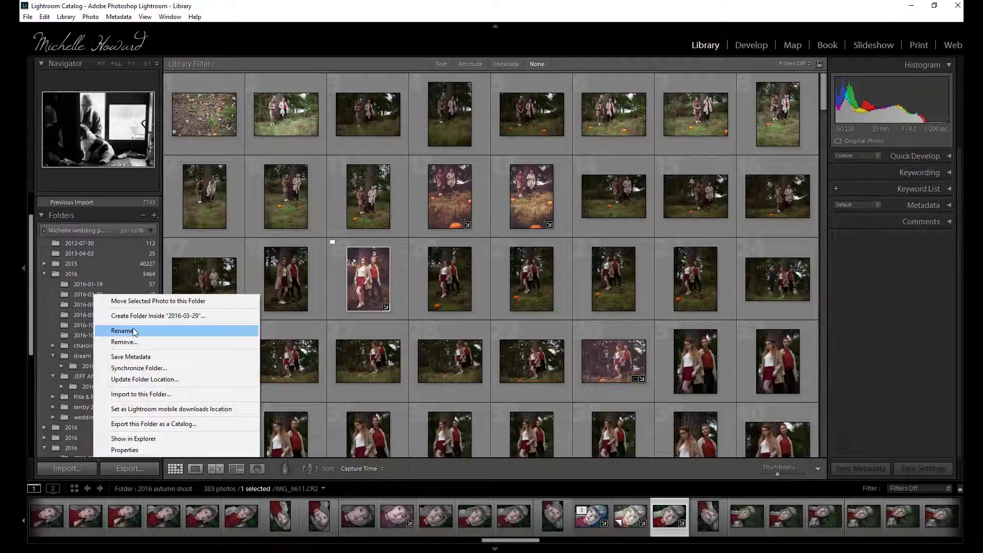
{"action": "left_click", "coordinate": [275, 37]}
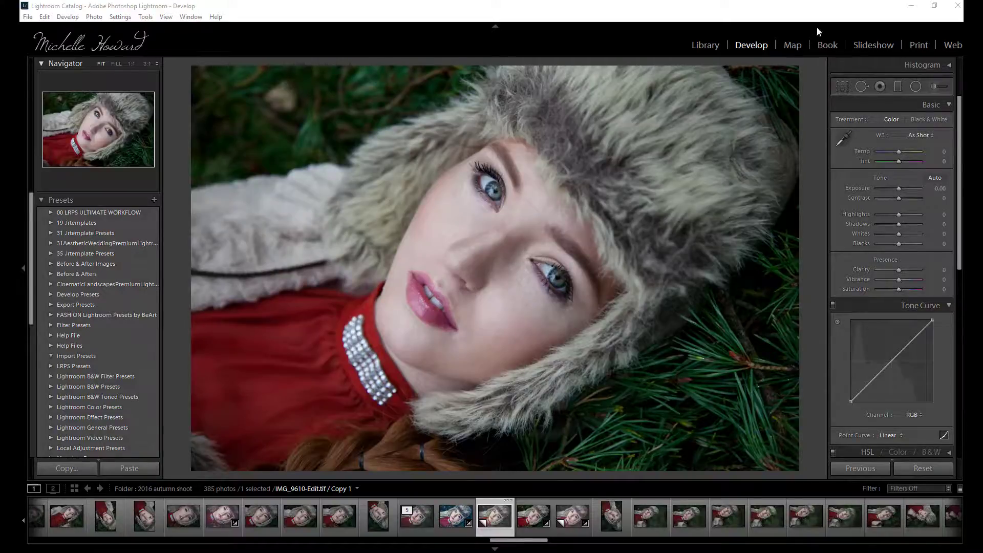
- Show the fur-hat portrait in the Develop module with the Presets, Tone Curve and Detail sections collapsed
{"action": "left_click", "coordinate": [705, 47]}
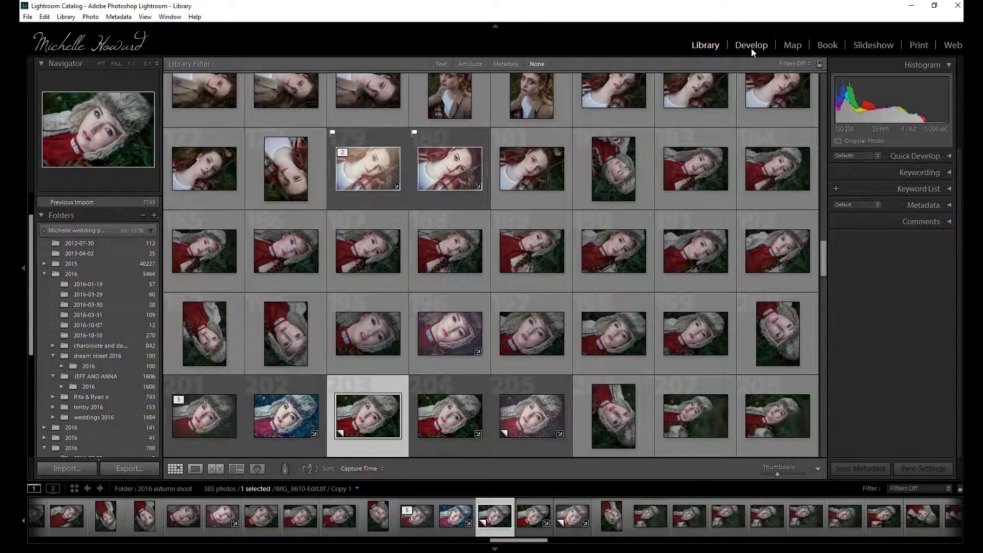
{"action": "left_click", "coordinate": [751, 47]}
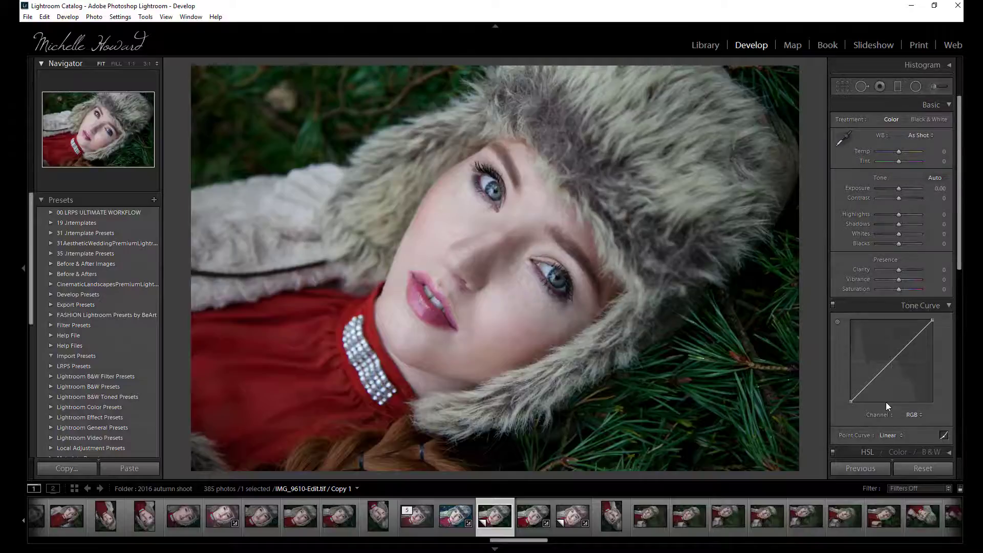
{"action": "left_click", "coordinate": [39, 199]}
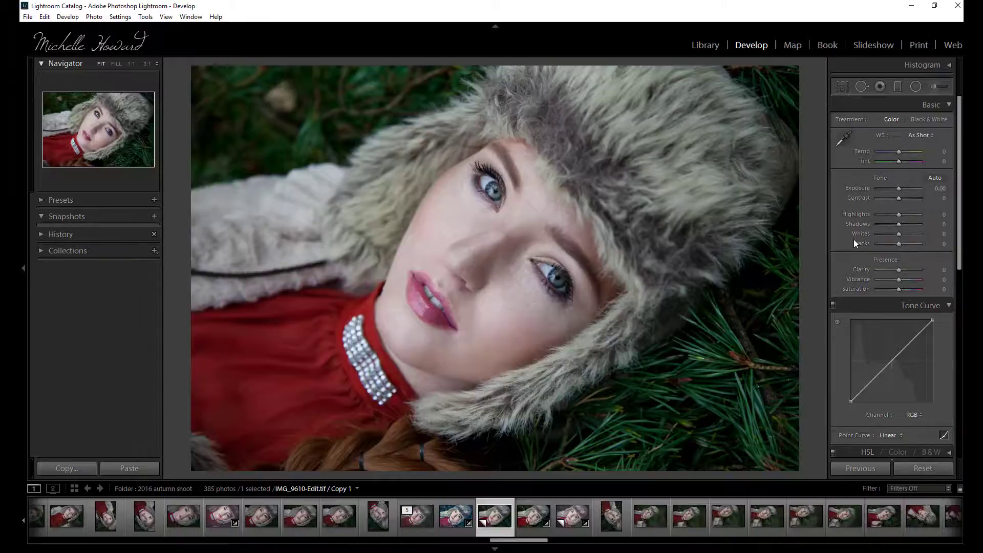
{"action": "left_click", "coordinate": [949, 306]}
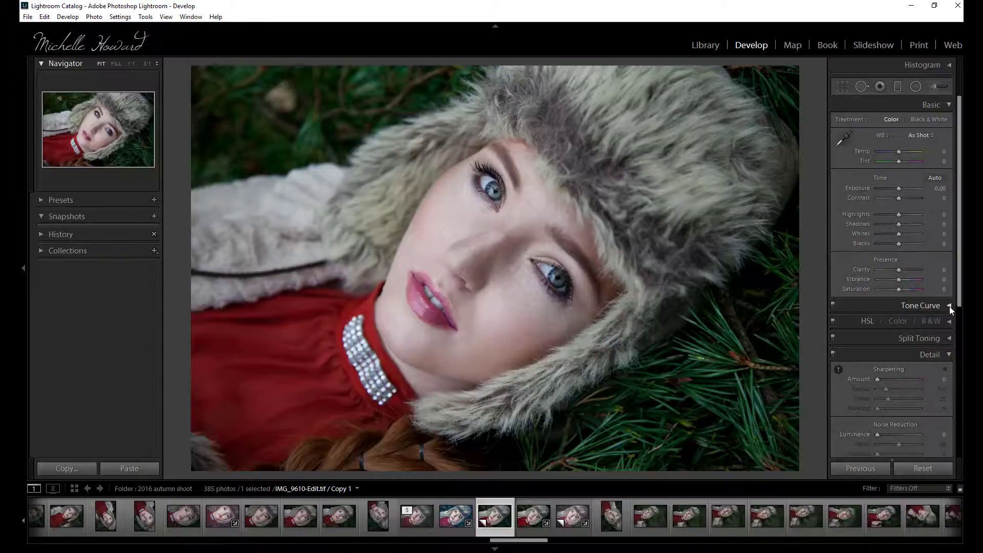
{"action": "left_click", "coordinate": [949, 354]}
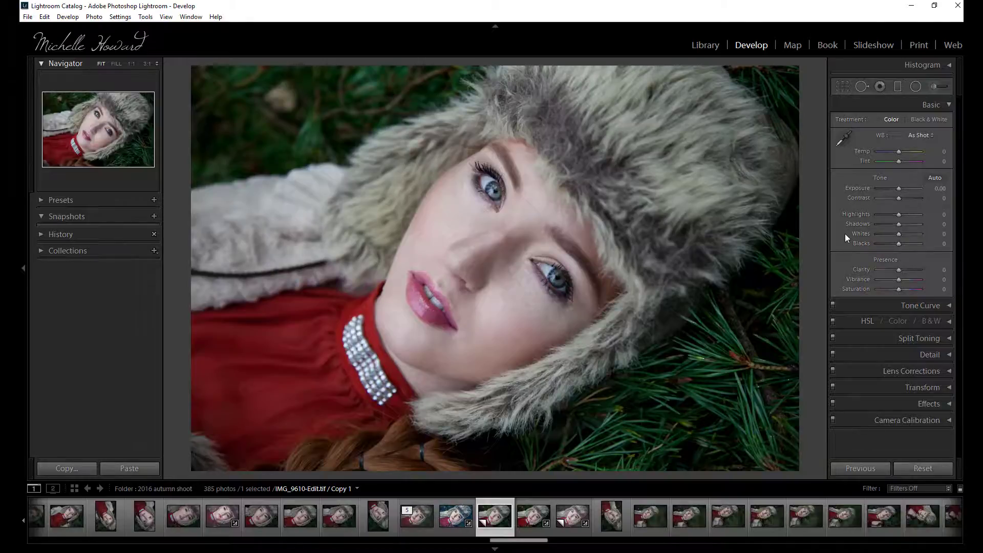
- Set the portrait's Highlights to +2, Shadows to +57, Whites to +14 and Blacks to -17
{"action": "left_click_drag", "start_coordinate": [899, 215], "coordinate": [927, 215]}
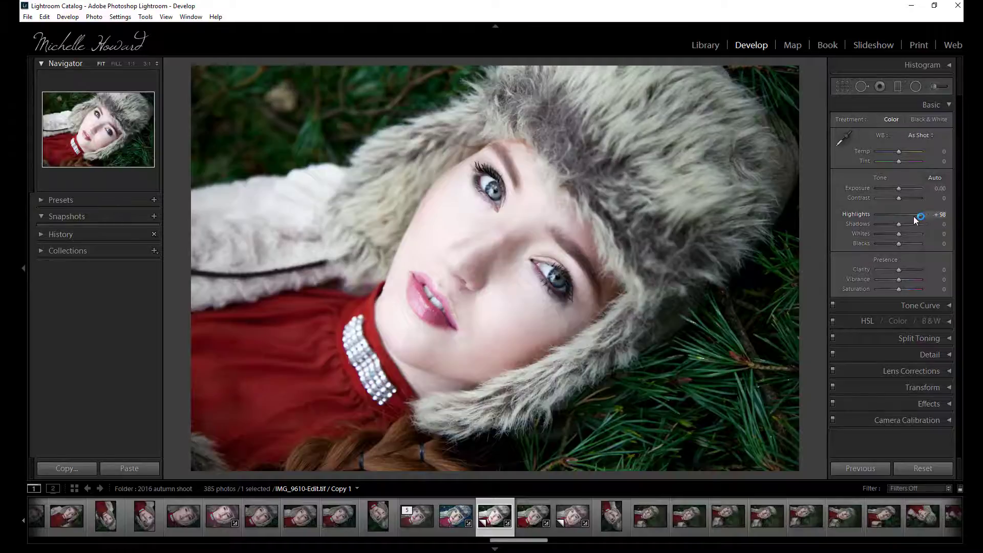
{"action": "left_click_drag", "start_coordinate": [914, 216], "coordinate": [894, 219]}
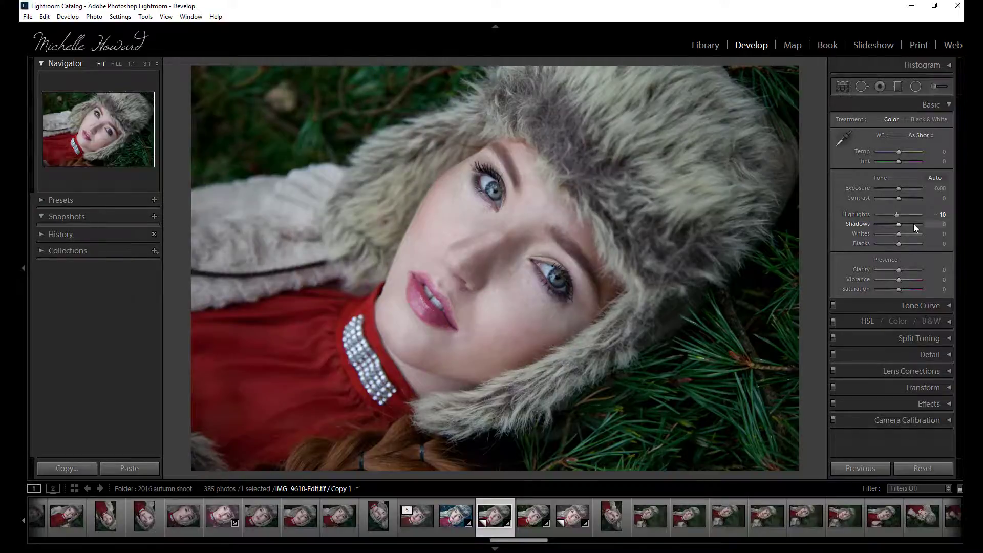
{"action": "left_click", "coordinate": [914, 225]}
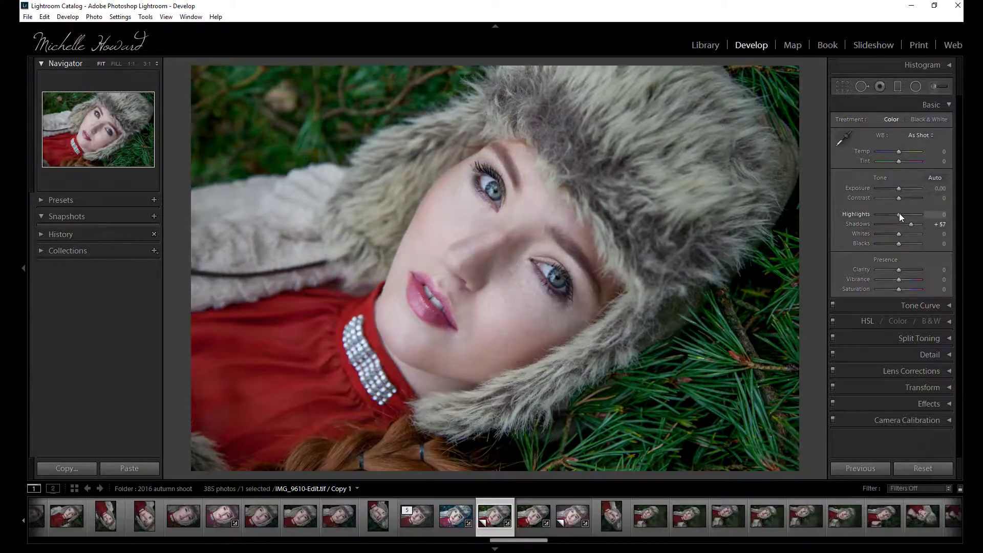
{"action": "left_click", "coordinate": [900, 213]}
{"action": "mouse_move", "coordinate": [899, 232]}
{"action": "left_mouse_down"}
{"action": "mouse_move", "coordinate": [926, 234]}
{"action": "mouse_move", "coordinate": [860, 237]}
{"action": "mouse_move", "coordinate": [901, 231]}
{"action": "mouse_move", "coordinate": [894, 244]}
{"action": "left_mouse_up"}
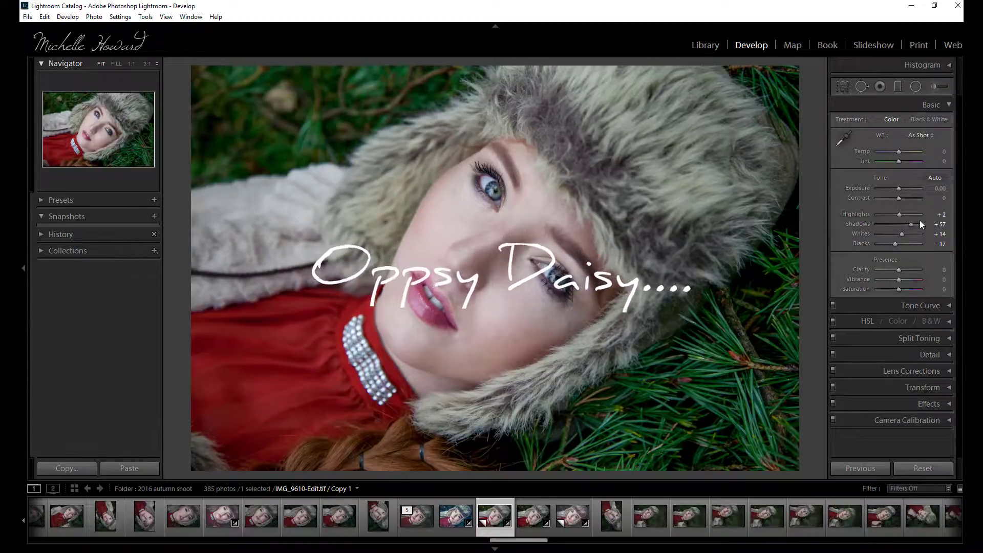
- Set the portrait's Vibrance to +33, raise Shadows to +71 and lower Exposure to -0.36
{"action": "left_click", "coordinate": [905, 279]}
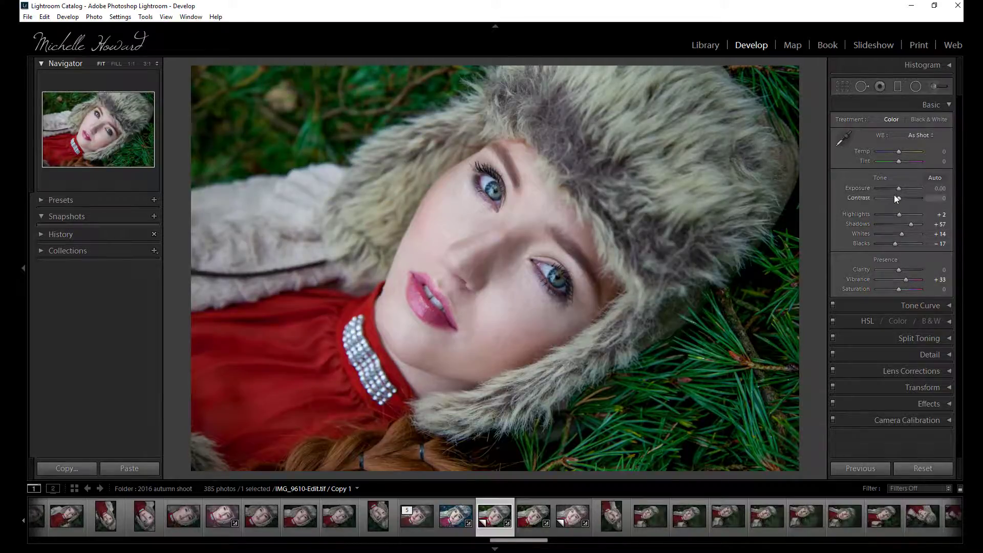
{"action": "left_click_drag", "start_coordinate": [898, 188], "coordinate": [896, 188]}
{"action": "left_click_drag", "start_coordinate": [905, 224], "coordinate": [910, 226]}
{"action": "left_click_drag", "start_coordinate": [892, 189], "coordinate": [897, 188]}
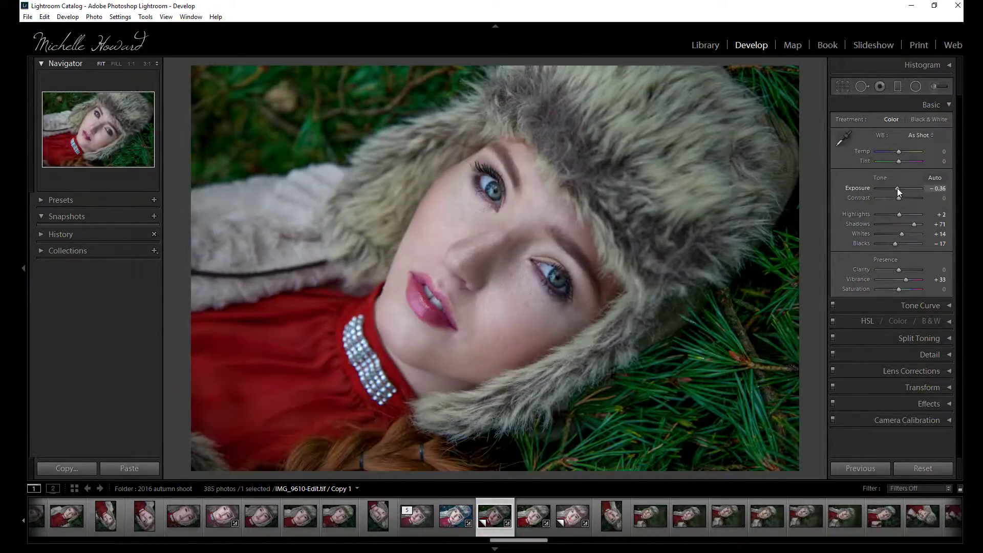
- Reset the portrait's Exposure to 0.00 and set Contrast to +10
{"action": "double_click", "coordinate": [897, 188]}
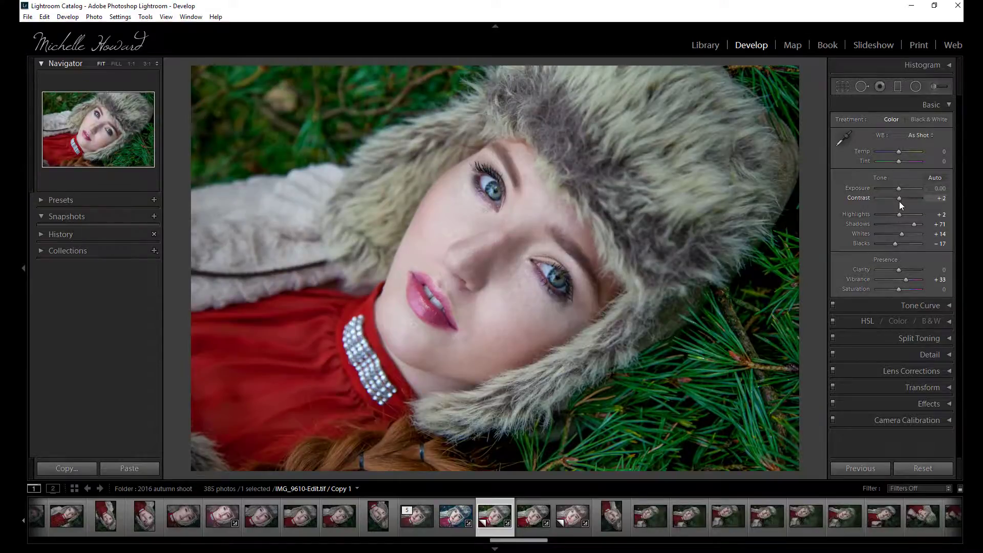
{"action": "left_click_drag", "start_coordinate": [902, 201], "coordinate": [899, 201]}
- Raise the black point of the RGB tone curve and add an anchor point in the shadows, closing the Tone Curve section
{"action": "left_click", "coordinate": [950, 306]}
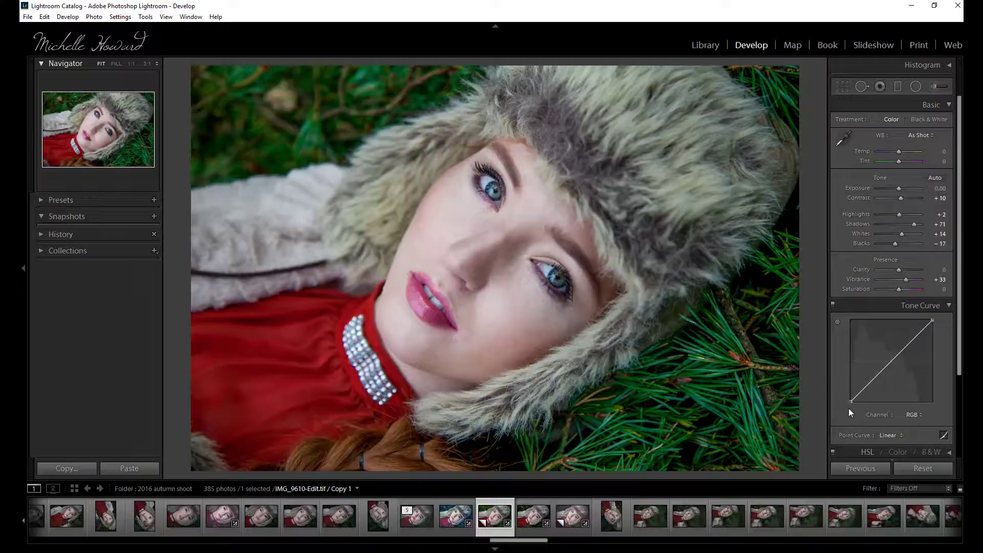
{"action": "left_click_drag", "start_coordinate": [851, 401], "coordinate": [866, 385]}
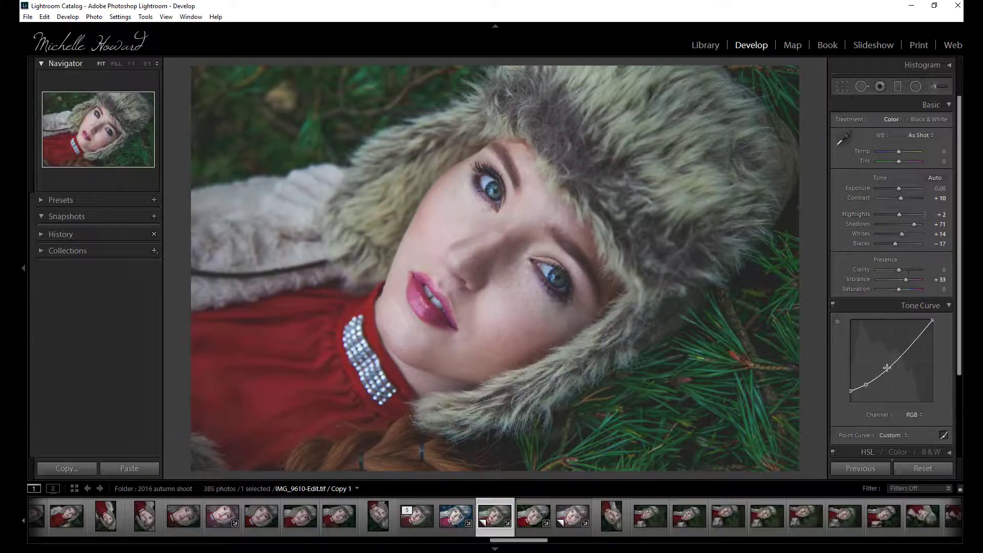
{"action": "left_click_drag", "start_coordinate": [867, 385], "coordinate": [867, 385]}
{"action": "left_click", "coordinate": [948, 305]}
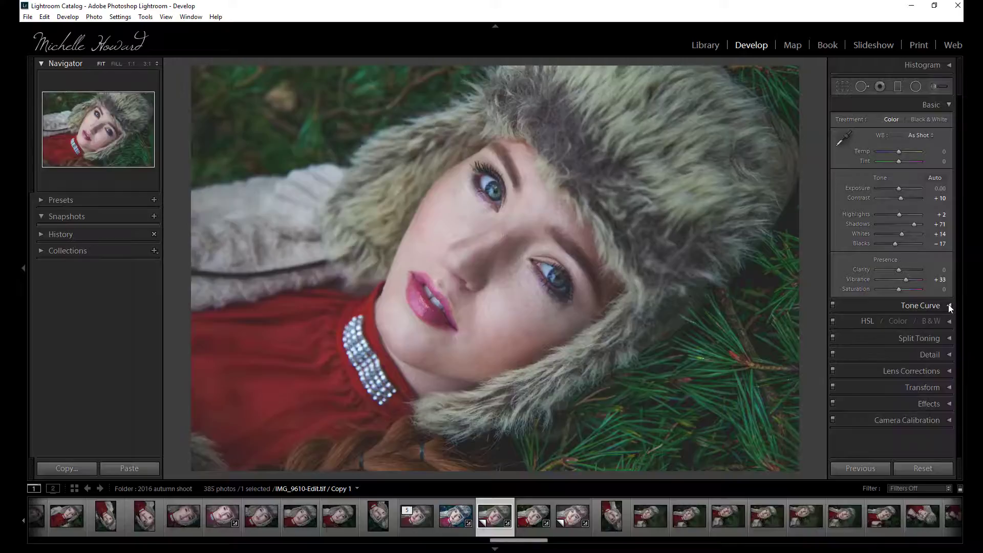
- Apply a crop at the Original aspect that trims only a thin strip from the portrait's edges
{"action": "left_click", "coordinate": [843, 85]}
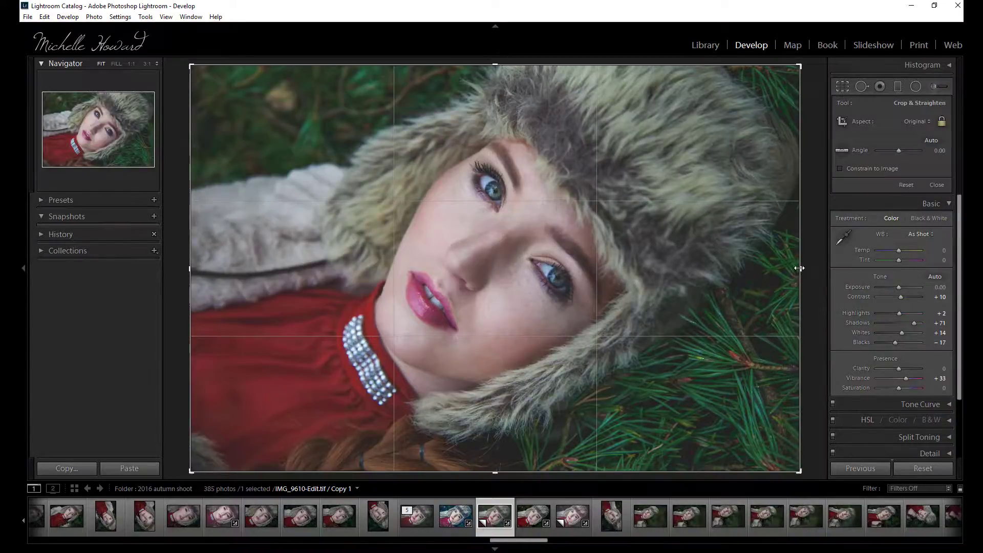
{"action": "left_click_drag", "start_coordinate": [798, 268], "coordinate": [742, 278]}
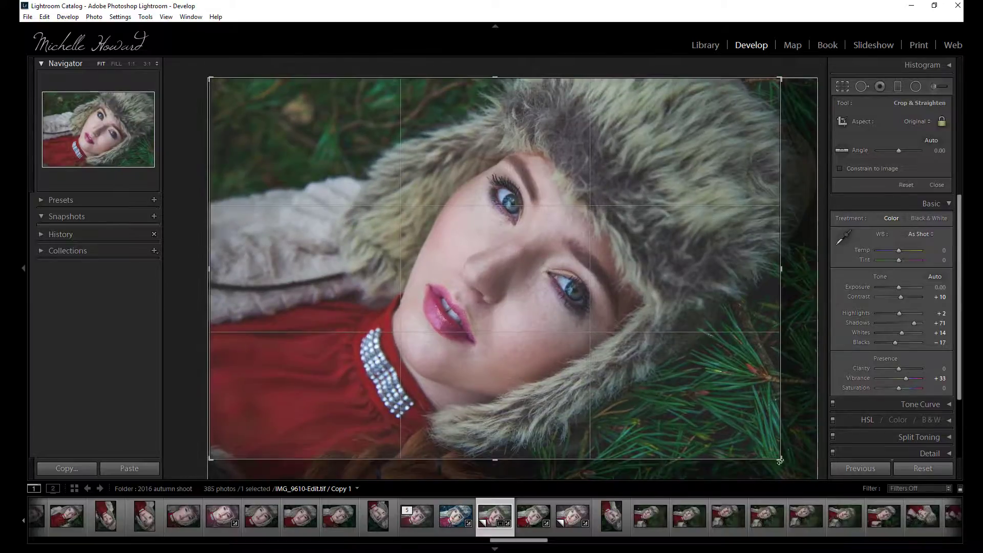
{"action": "left_click_drag", "start_coordinate": [782, 459], "coordinate": [765, 450]}
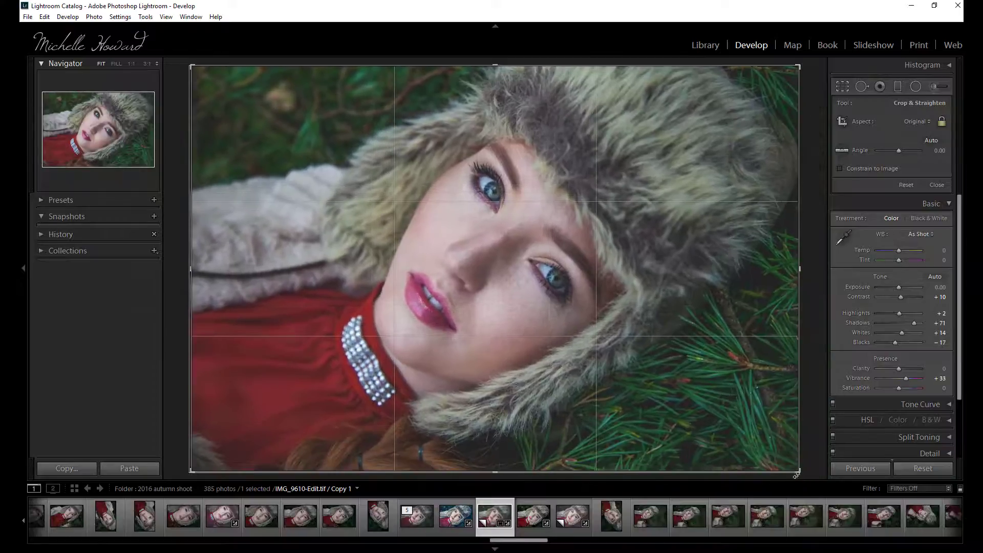
{"action": "key", "text": "Return"}
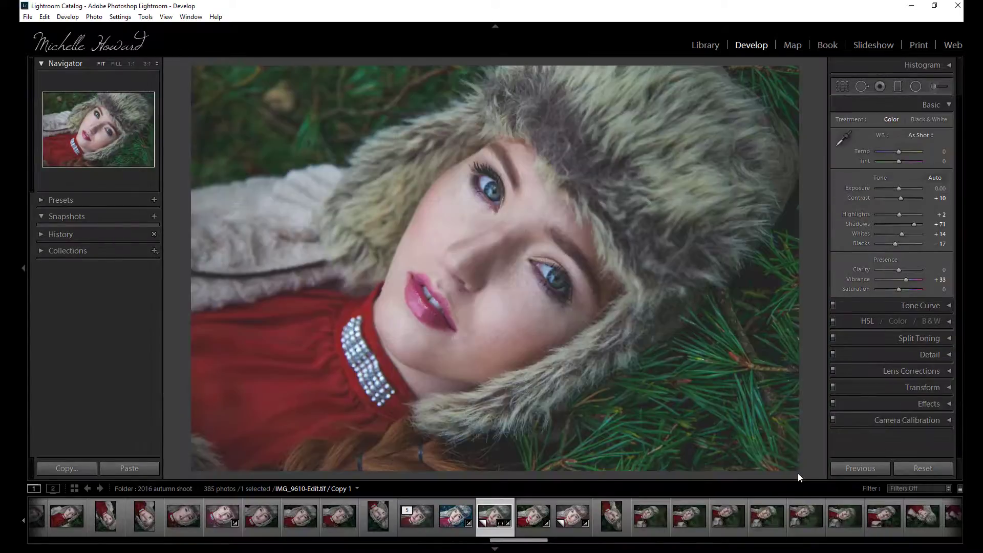
- Crop the portrait tightly at the Original aspect, keeping roughly its upper-left two thirds
{"action": "left_click", "coordinate": [839, 87]}
{"action": "left_click_drag", "start_coordinate": [799, 471], "coordinate": [694, 425]}
{"action": "key", "text": "Return"}
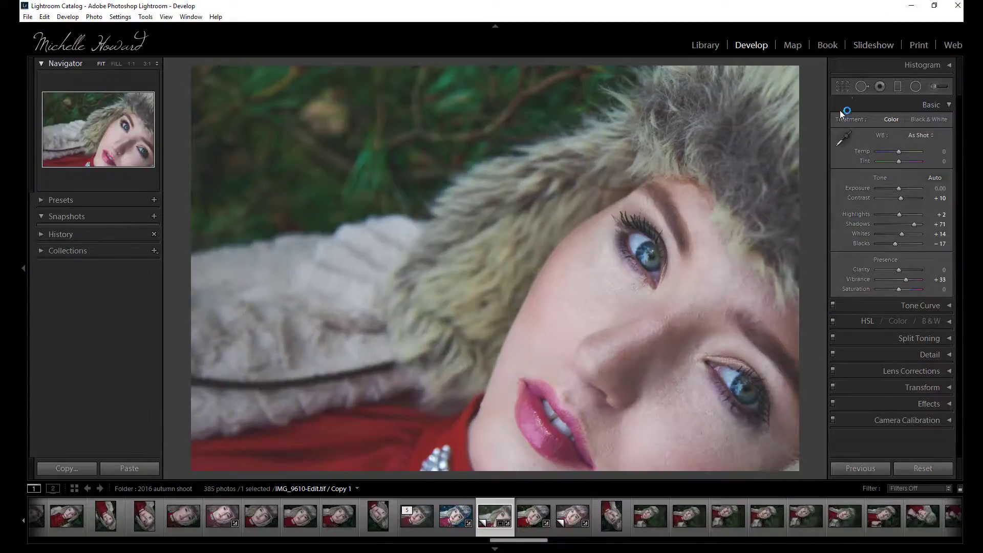
- Expand the portrait's crop back to nearly the full frame and close the crop tool
{"action": "left_click", "coordinate": [842, 87]}
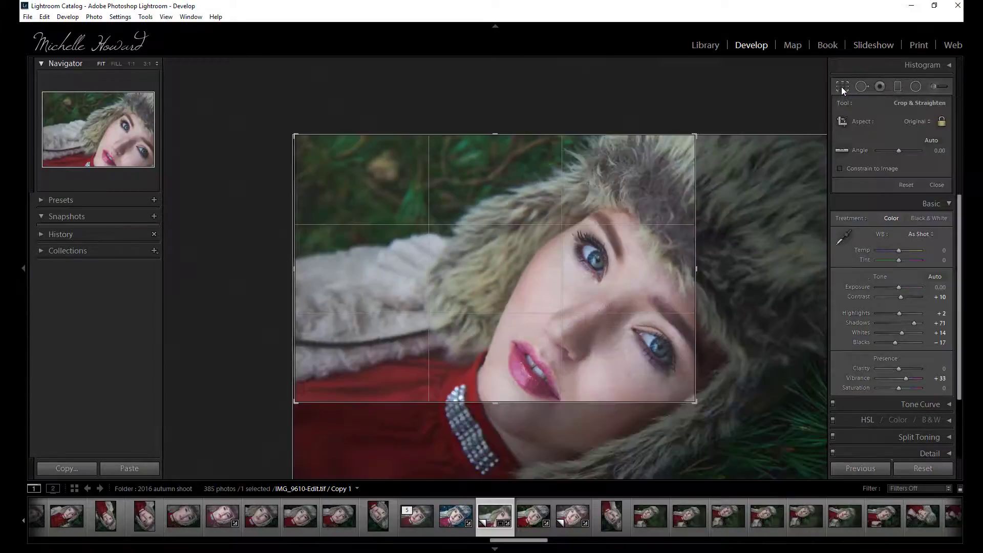
{"action": "left_click_drag", "start_coordinate": [694, 402], "coordinate": [699, 405]}
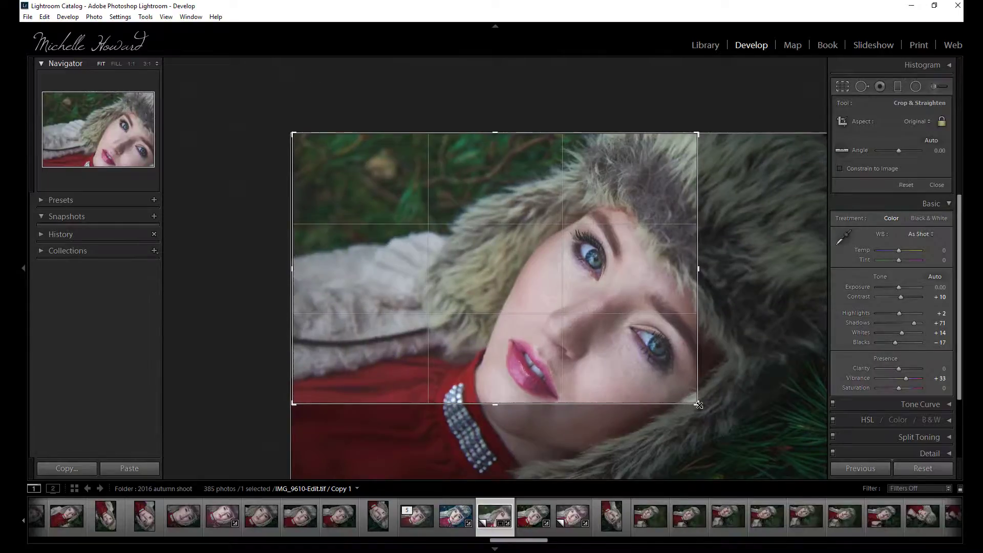
{"action": "left_click_drag", "start_coordinate": [699, 405], "coordinate": [799, 471]}
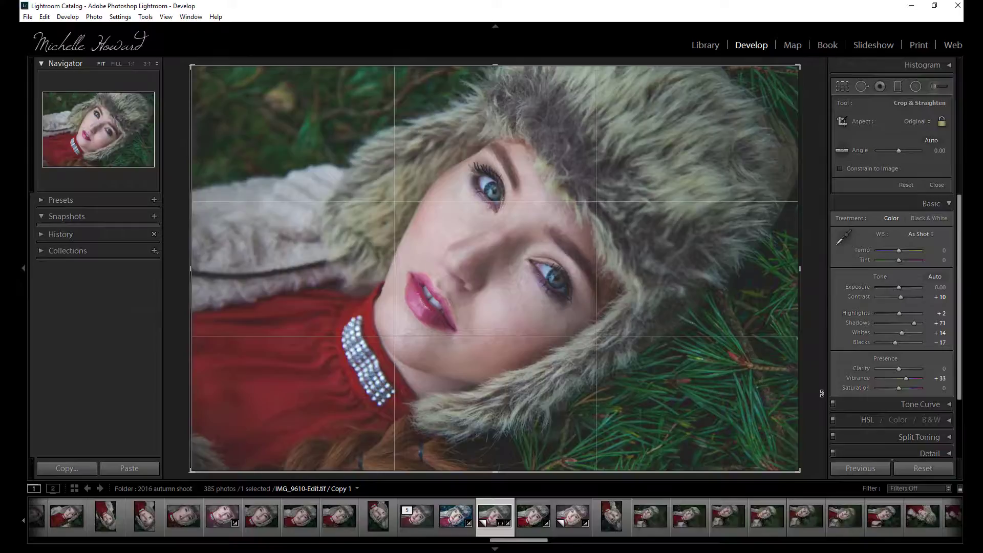
{"action": "key", "text": "r"}
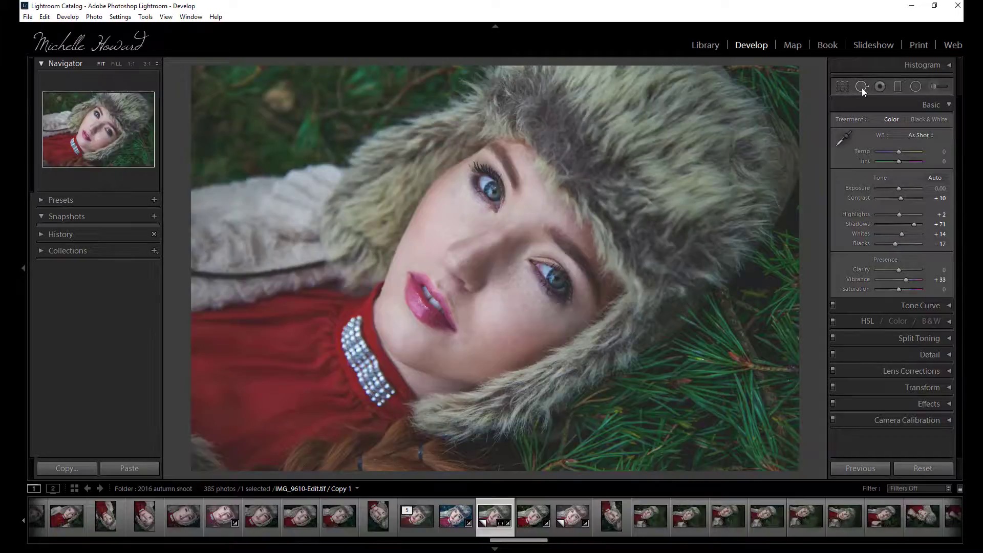
- View the settings of the Spot Removal, Red Eye Correction, Graduated Filter and Radial Filter tools
{"action": "left_click", "coordinate": [862, 88]}
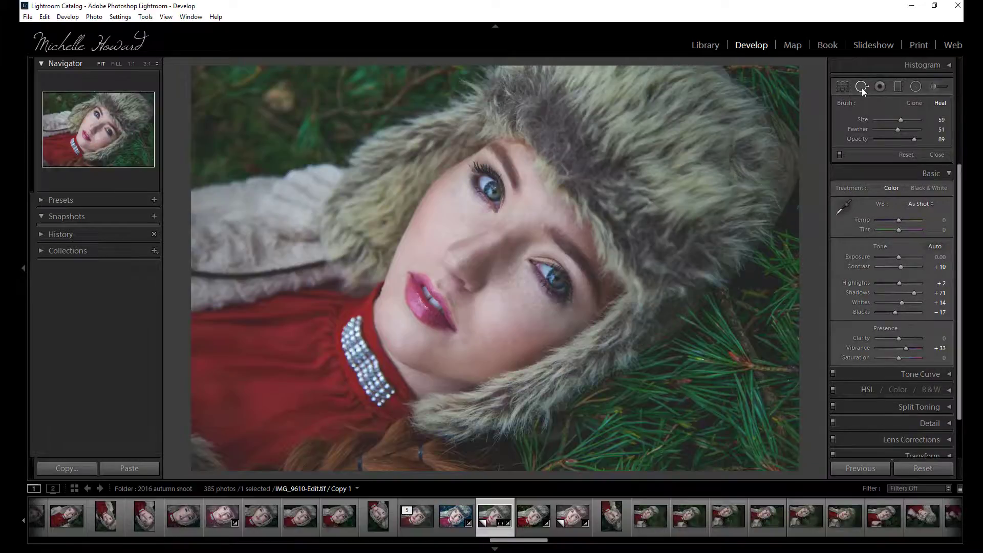
{"action": "left_click", "coordinate": [880, 88]}
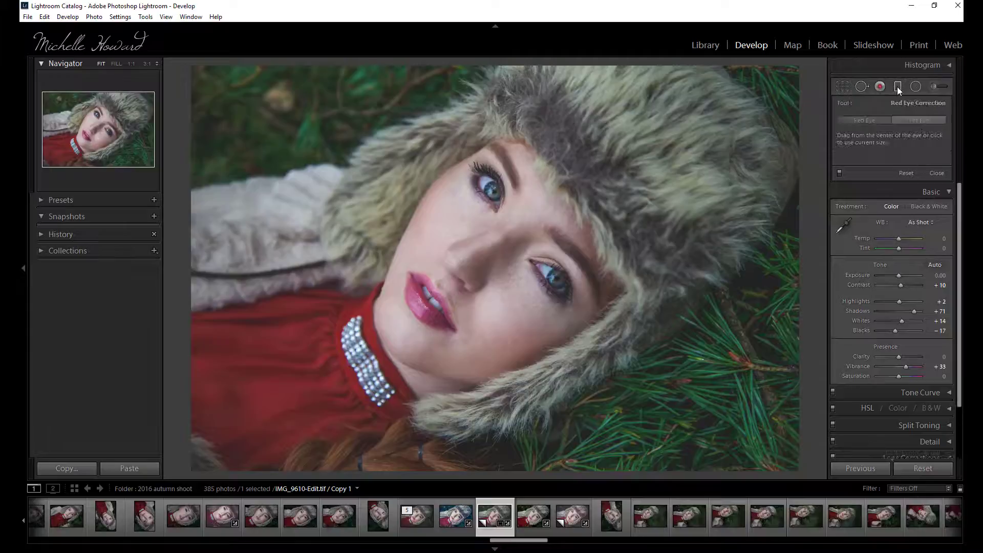
{"action": "left_click", "coordinate": [898, 87]}
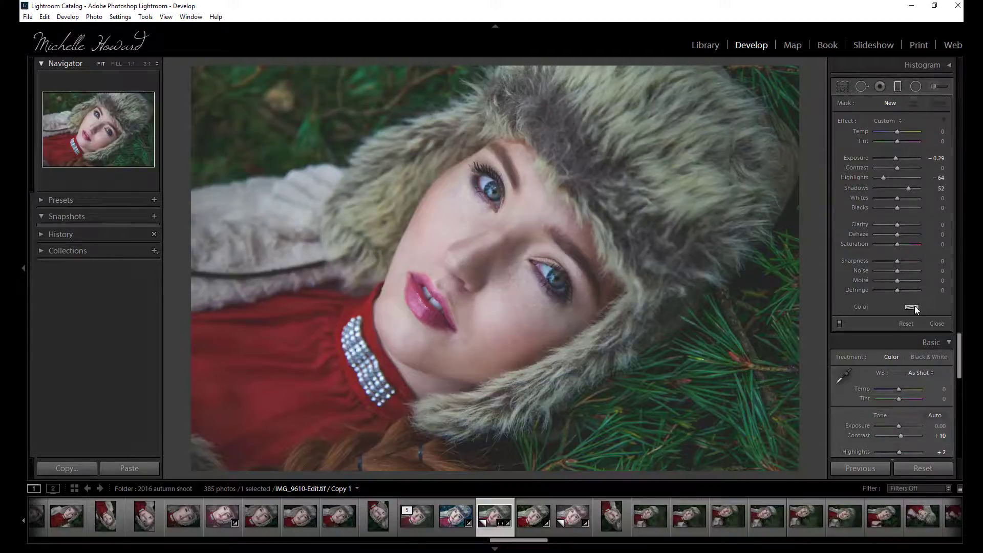
{"action": "left_click", "coordinate": [917, 87]}
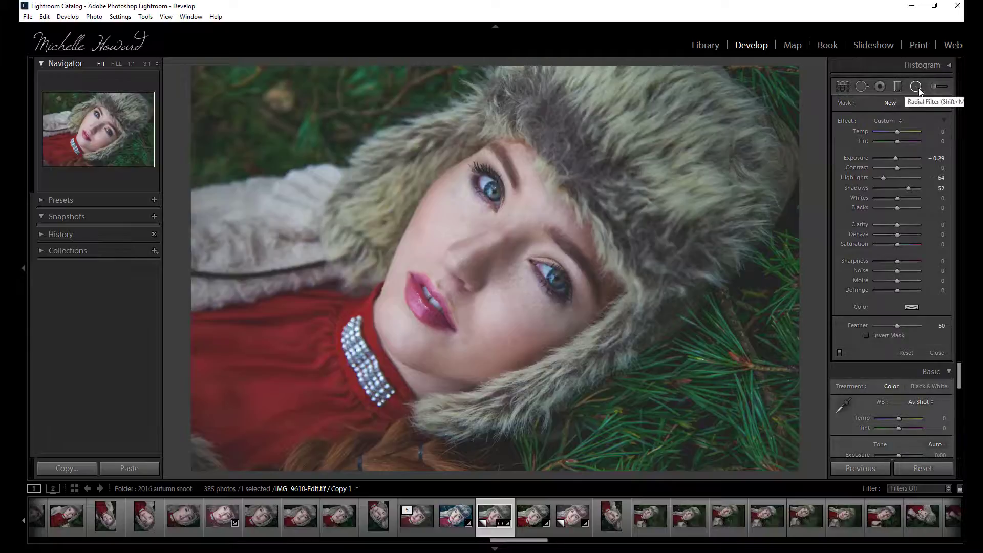
- Try brightening the pine branches with the Adjustment Brush at Exposure 1.33 and size 11, and reset the brush edits
{"action": "left_click", "coordinate": [937, 86]}
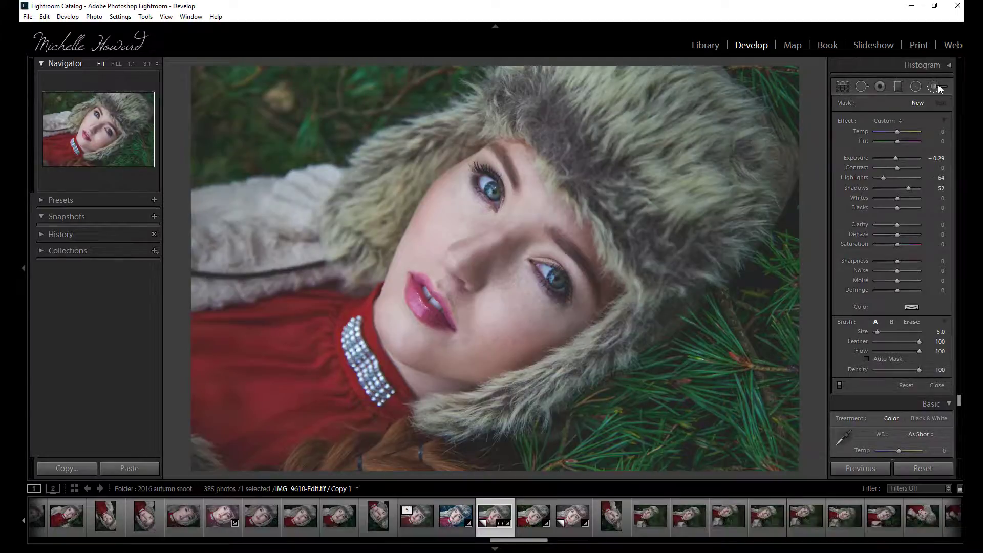
{"action": "left_click_drag", "start_coordinate": [892, 158], "coordinate": [904, 158]}
{"action": "mouse_move", "coordinate": [747, 371]}
{"action": "left_mouse_down"}
{"action": "mouse_move", "coordinate": [780, 335]}
{"action": "mouse_move", "coordinate": [707, 471]}
{"action": "mouse_move", "coordinate": [801, 365]}
{"action": "mouse_move", "coordinate": [788, 449]}
{"action": "mouse_move", "coordinate": [627, 435]}
{"action": "mouse_move", "coordinate": [702, 436]}
{"action": "mouse_move", "coordinate": [560, 464]}
{"action": "mouse_move", "coordinate": [643, 446]}
{"action": "mouse_move", "coordinate": [780, 440]}
{"action": "mouse_move", "coordinate": [491, 442]}
{"action": "mouse_move", "coordinate": [619, 393]}
{"action": "mouse_move", "coordinate": [792, 236]}
{"action": "mouse_move", "coordinate": [784, 266]}
{"action": "mouse_move", "coordinate": [697, 372]}
{"action": "mouse_move", "coordinate": [816, 256]}
{"action": "left_mouse_up"}
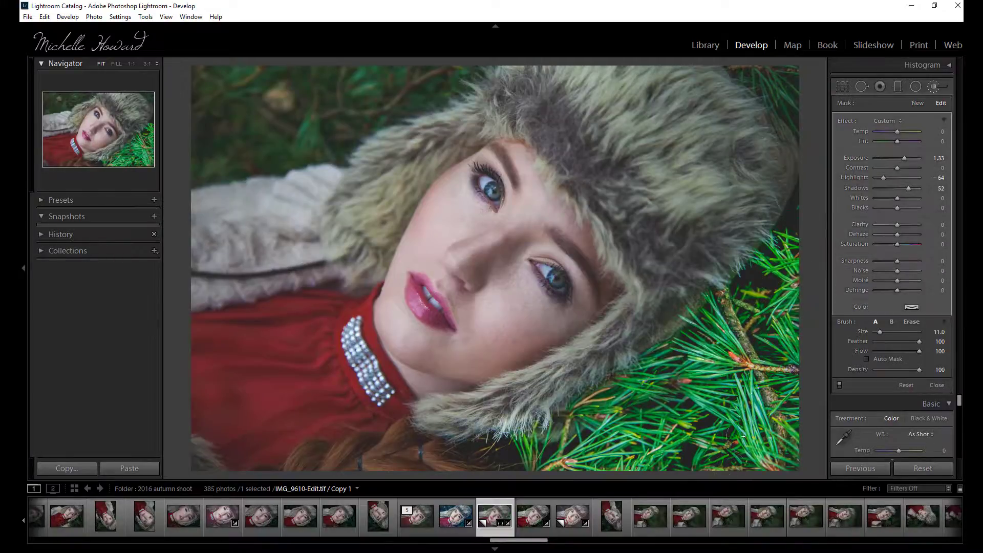
{"action": "left_click", "coordinate": [906, 385]}
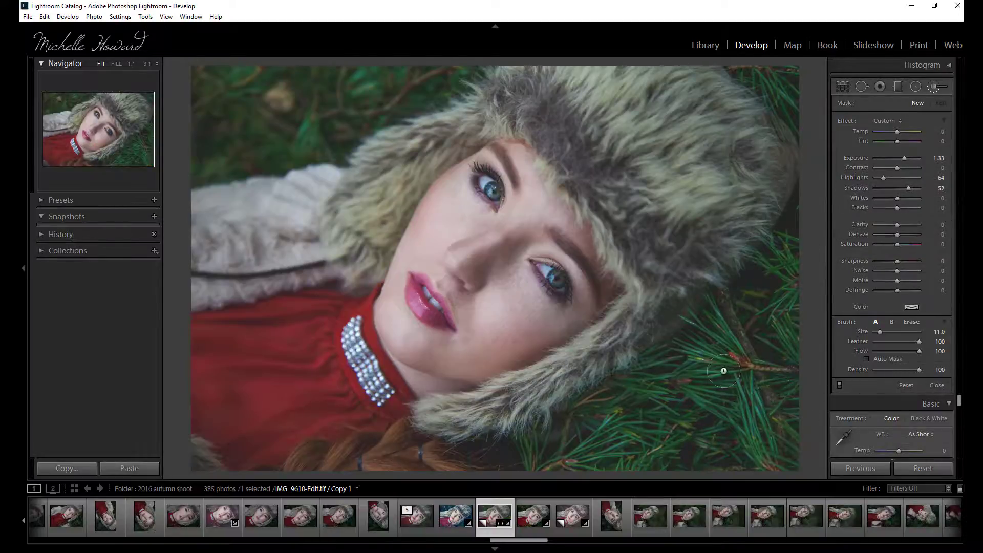
- Paint a short brush stroke on the pine needles, delete that adjustment and close the Adjustment Brush
{"action": "left_click_drag", "start_coordinate": [690, 369], "coordinate": [702, 365]}
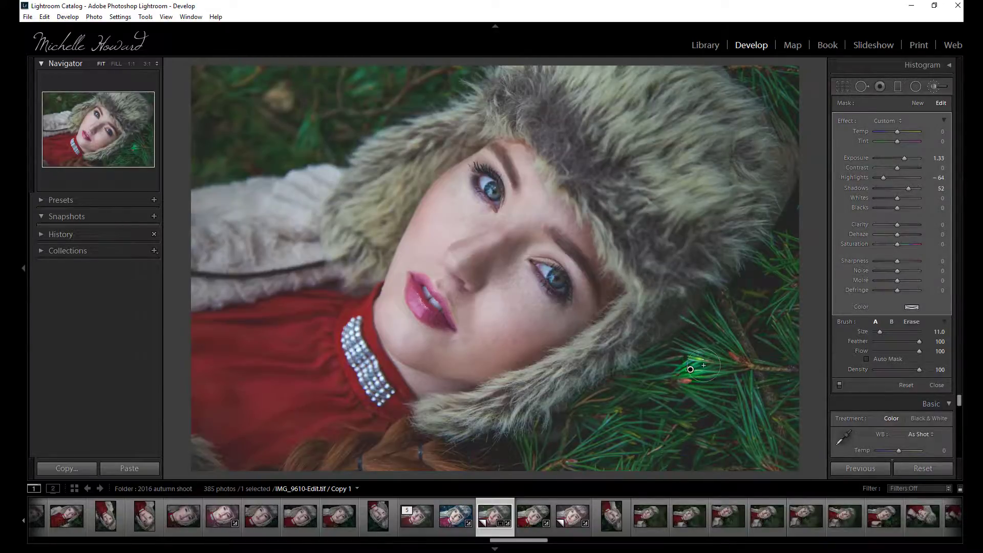
{"action": "key", "text": "Delete"}
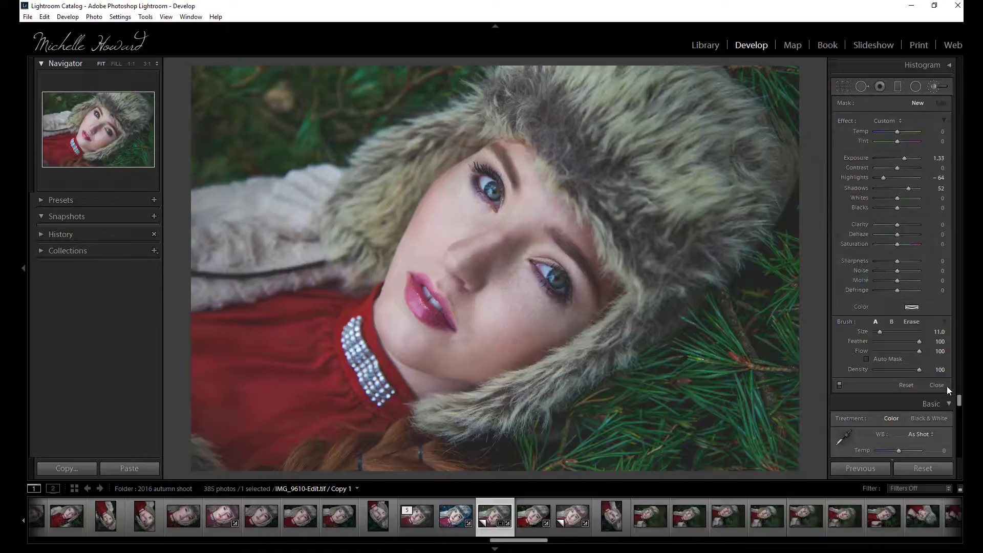
{"action": "left_click", "coordinate": [938, 385]}
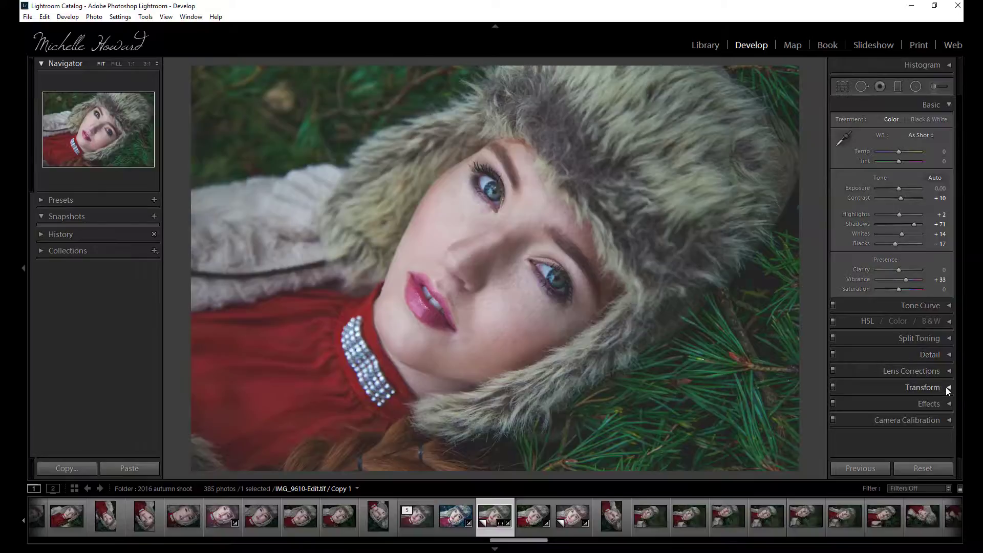
- Apply a Highlight Priority post-crop vignette with an Amount of -21 to the portrait
{"action": "left_click", "coordinate": [948, 402]}
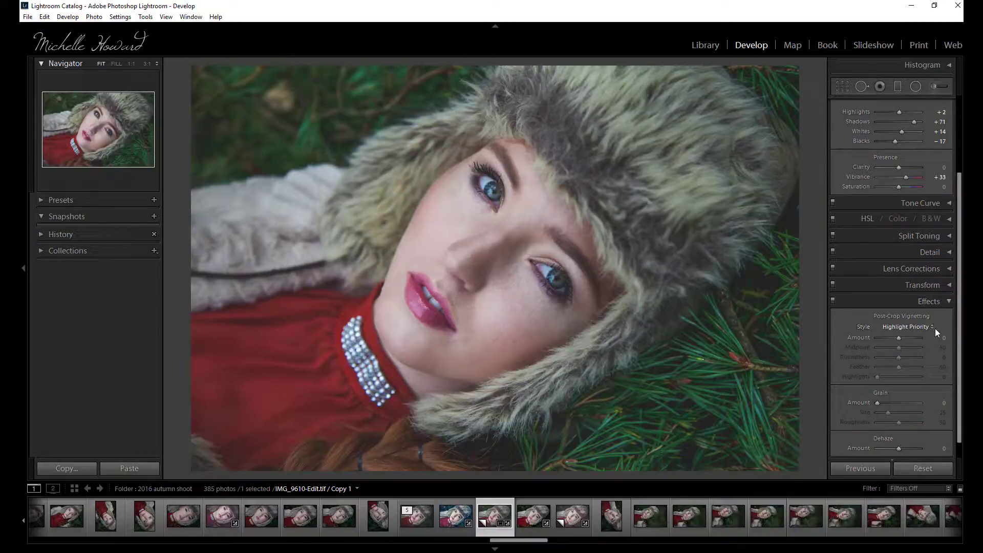
{"action": "left_click", "coordinate": [894, 337]}
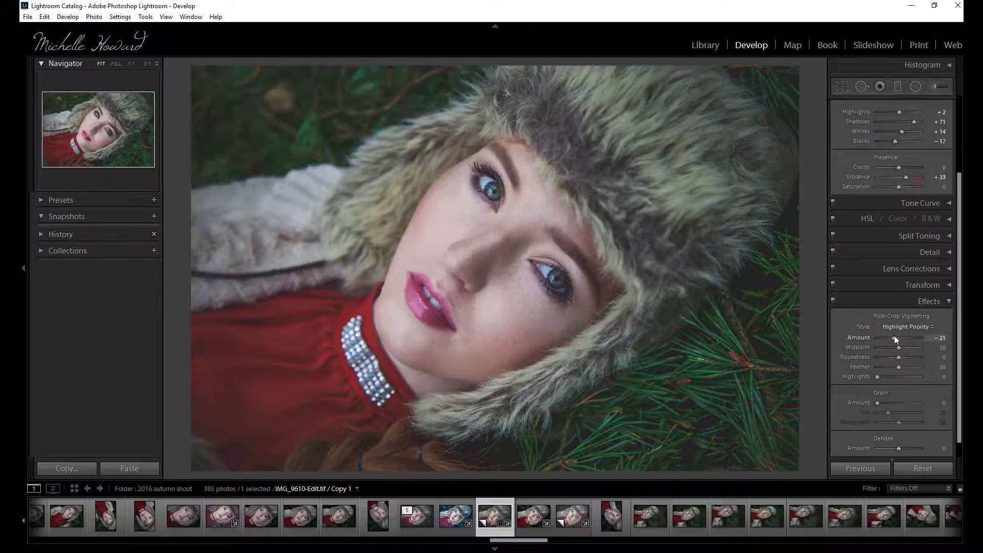
{"action": "left_click", "coordinate": [947, 302]}
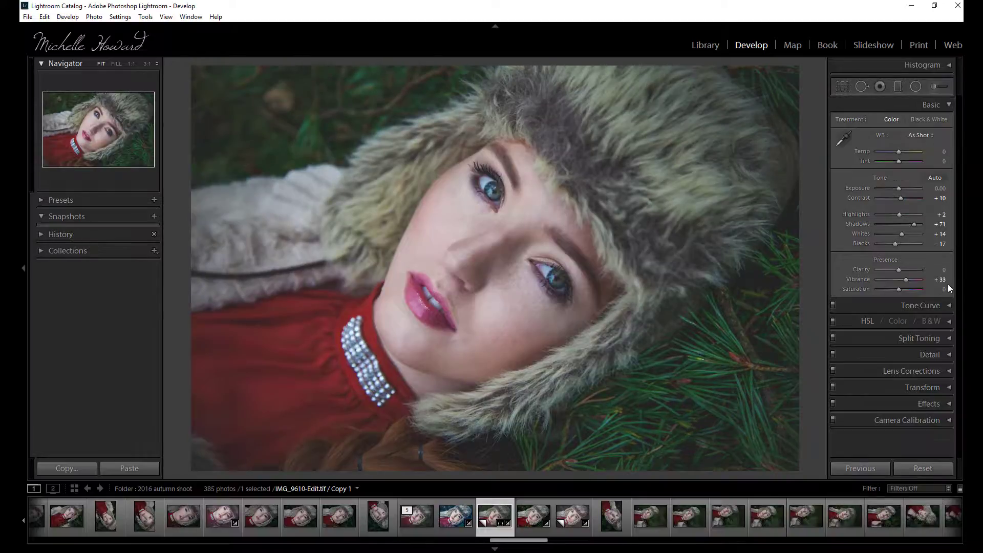
- Set the portrait's noise reduction to Luminance 12 and luminance Contrast 30
{"action": "left_click", "coordinate": [948, 354]}
{"action": "left_click_drag", "start_coordinate": [877, 393], "coordinate": [885, 392]}
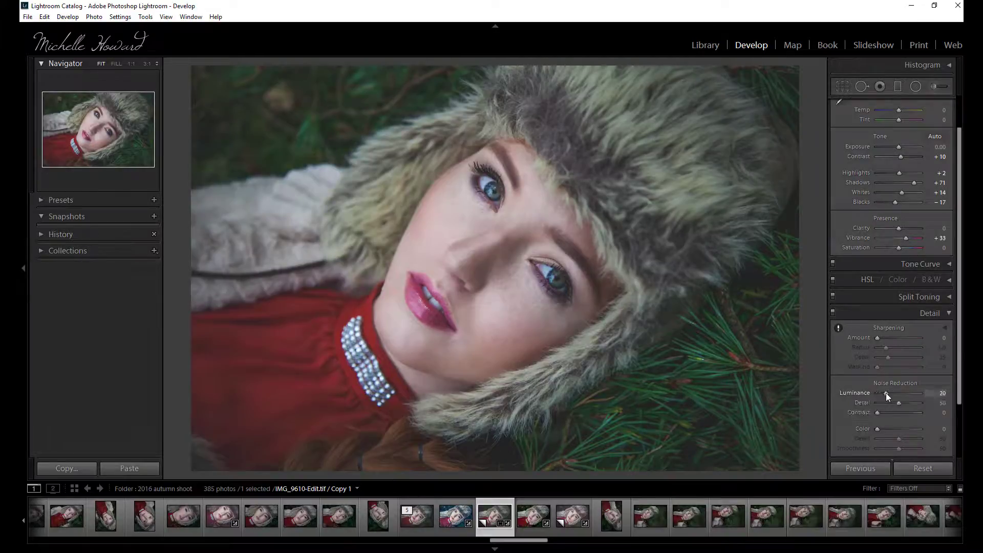
{"action": "left_click_drag", "start_coordinate": [885, 392], "coordinate": [882, 393]}
{"action": "left_click_drag", "start_coordinate": [877, 413], "coordinate": [890, 413]}
- Browse the list of Develop preset folders
{"action": "left_click", "coordinate": [44, 202]}
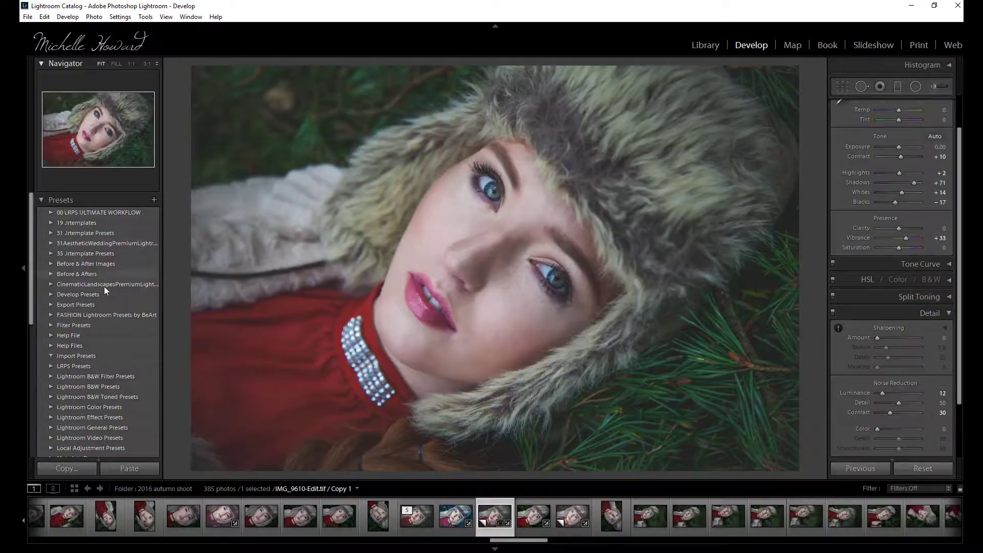
{"action": "scroll", "coordinate": [107, 293], "scroll_direction": "down", "scroll_amount": 5}
{"action": "scroll", "coordinate": [107, 293], "scroll_direction": "down", "scroll_amount": 3}
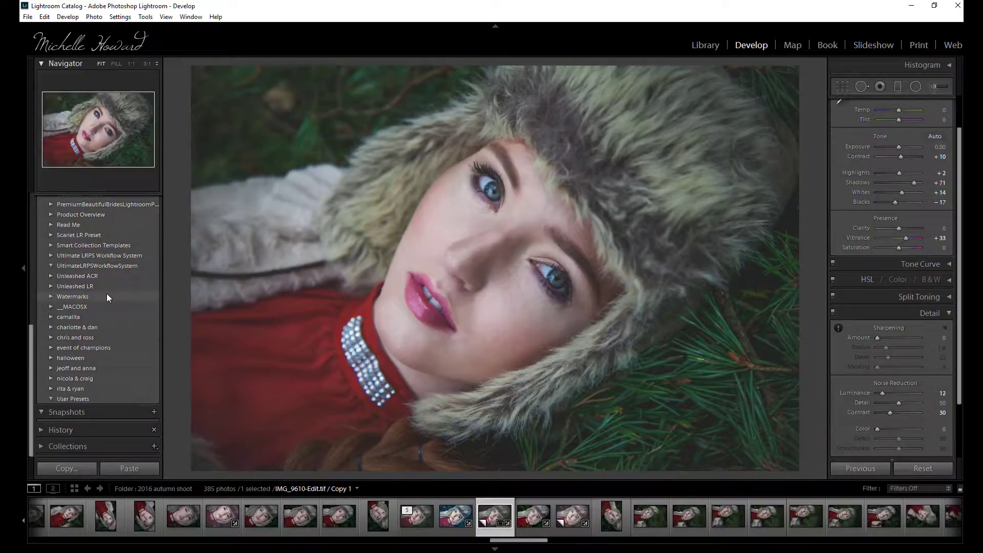
{"action": "scroll", "coordinate": [107, 293], "scroll_direction": "up", "scroll_amount": 10}
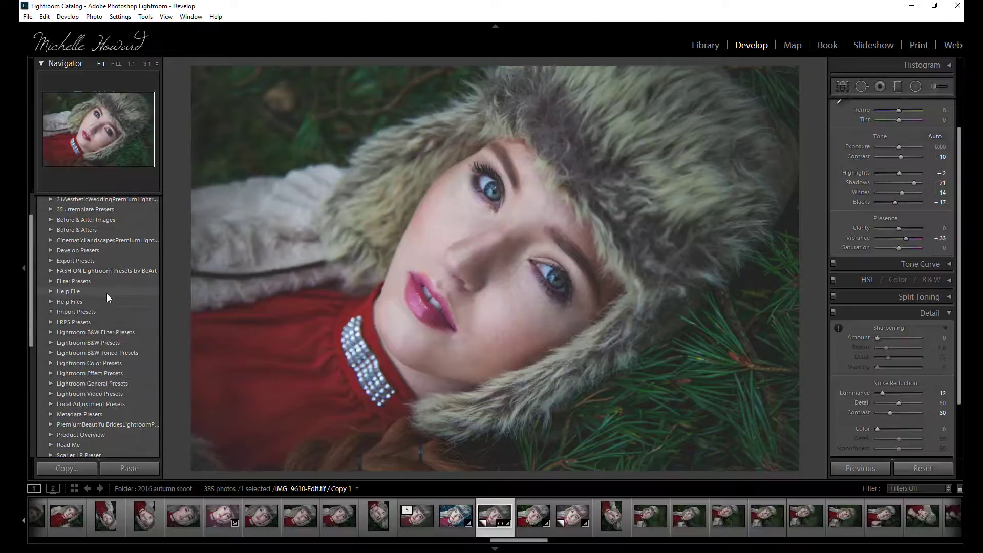
{"action": "scroll", "coordinate": [107, 293], "scroll_direction": "down", "scroll_amount": 2}
{"action": "scroll", "coordinate": [106, 293], "scroll_direction": "up", "scroll_amount": 2}
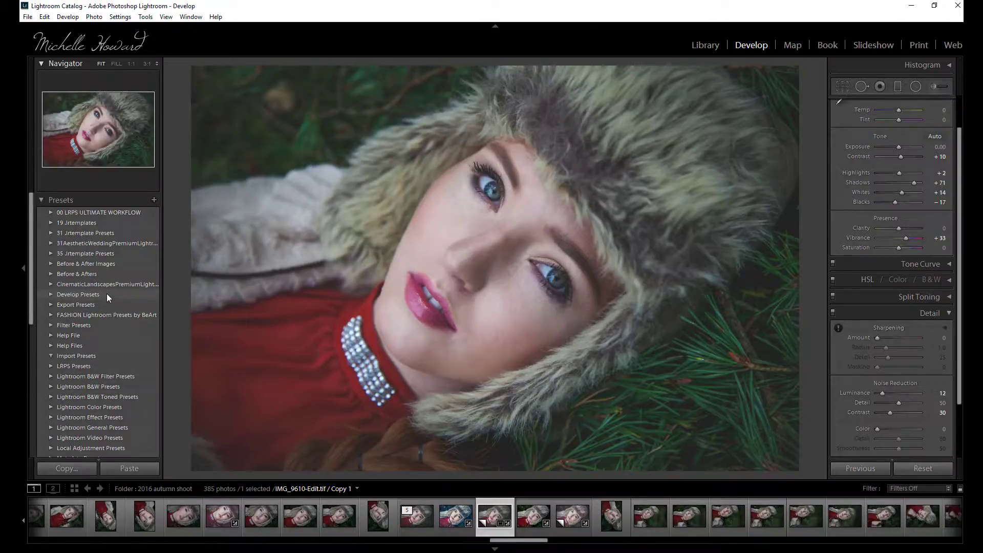
- Open the new Develop preset settings, start creating a preset folder, and cancel both without saving
{"action": "left_click", "coordinate": [158, 200]}
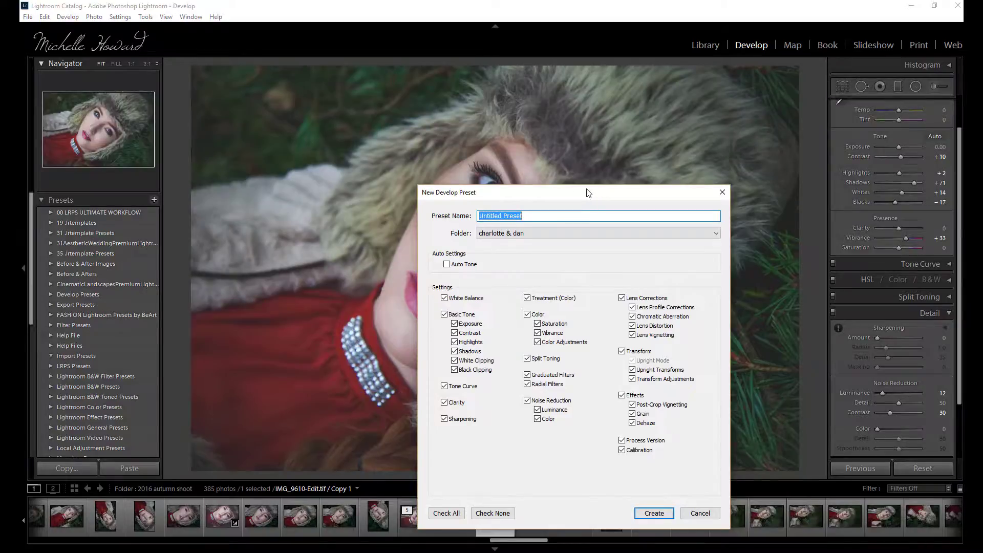
{"action": "left_click_drag", "start_coordinate": [588, 193], "coordinate": [418, 142]}
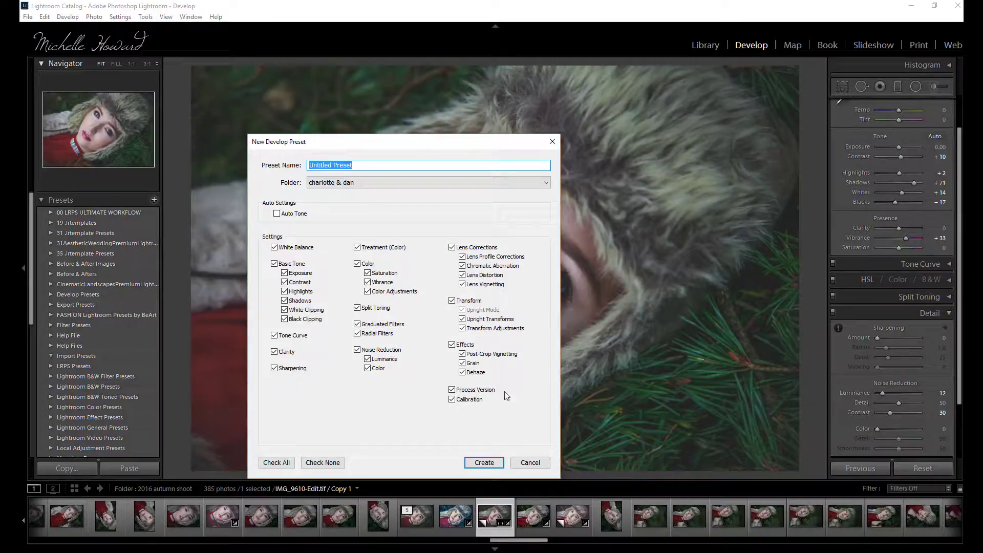
{"action": "left_click", "coordinate": [375, 184]}
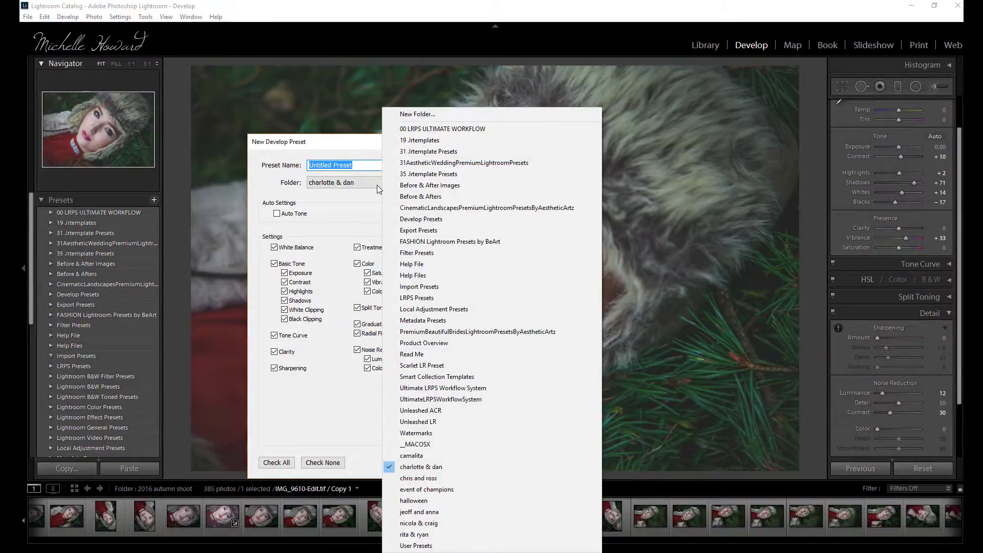
{"action": "left_click", "coordinate": [426, 115]}
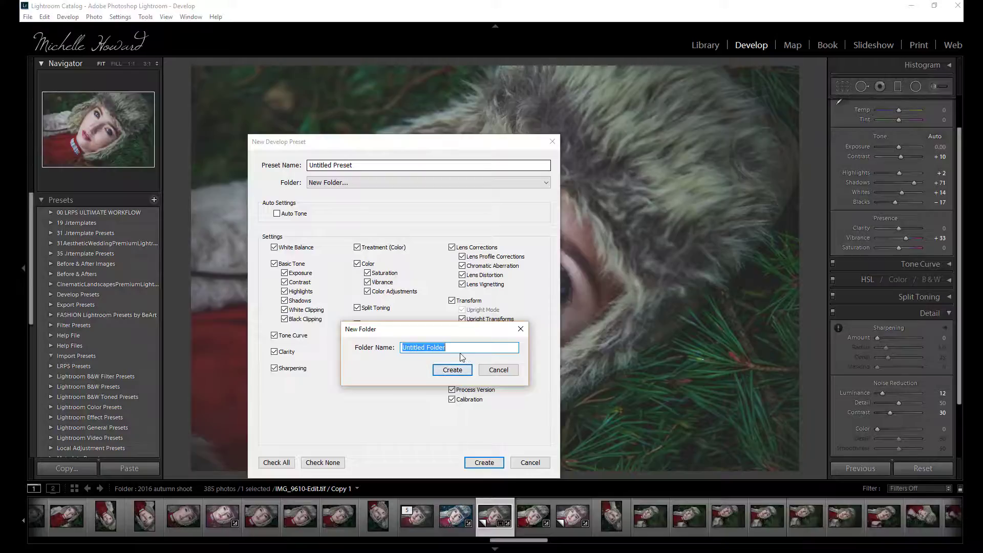
{"action": "type", "text": "charlotte & dan"}
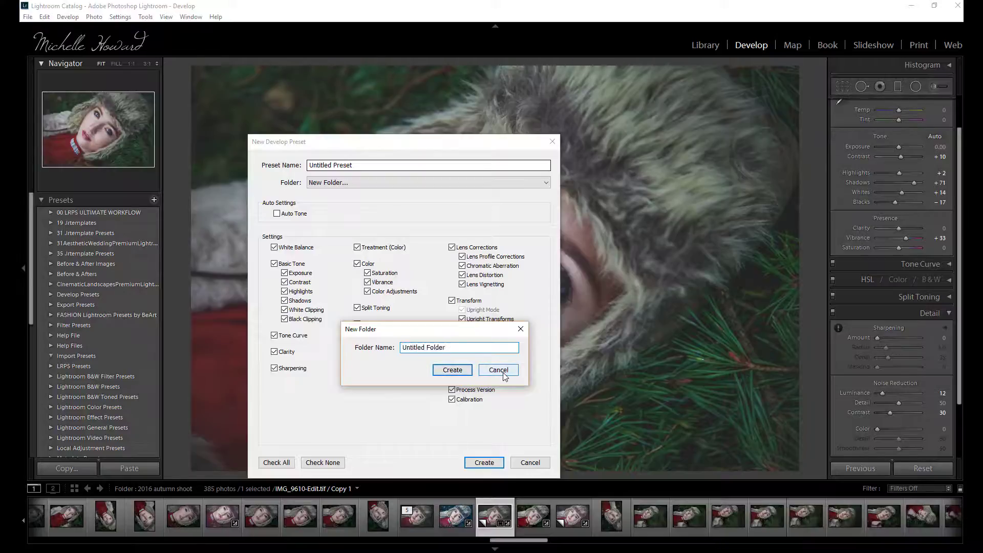
{"action": "key", "text": "Return"}
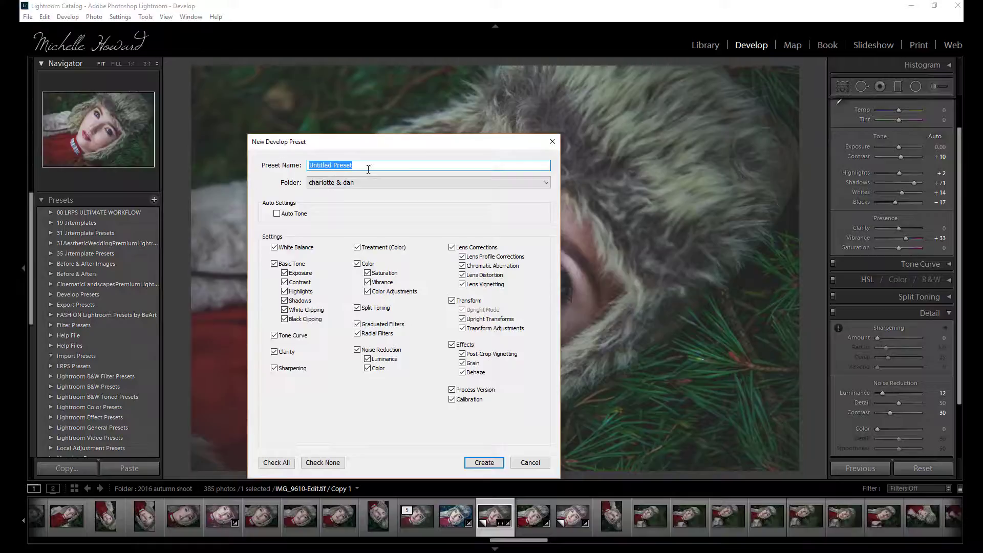
{"action": "left_click", "coordinate": [522, 464]}
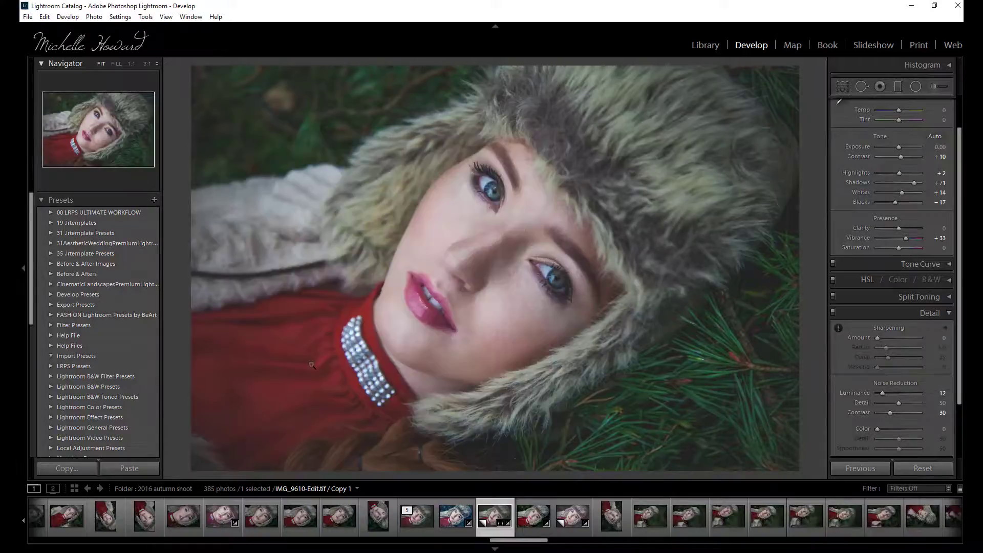
- Open the presets preferences and reveal the Lightroom presets folder in File Explorer
{"action": "left_click", "coordinate": [50, 20]}
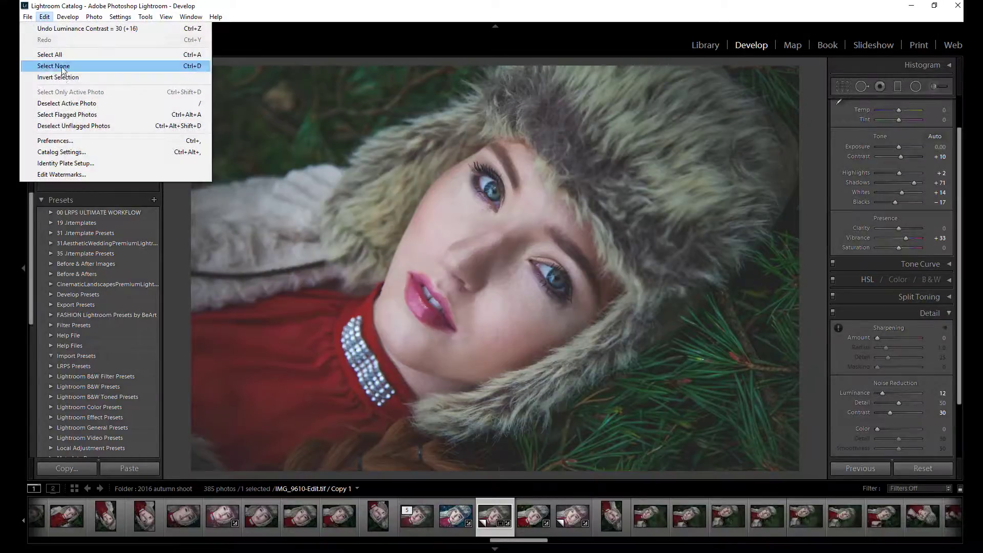
{"action": "left_click", "coordinate": [57, 145]}
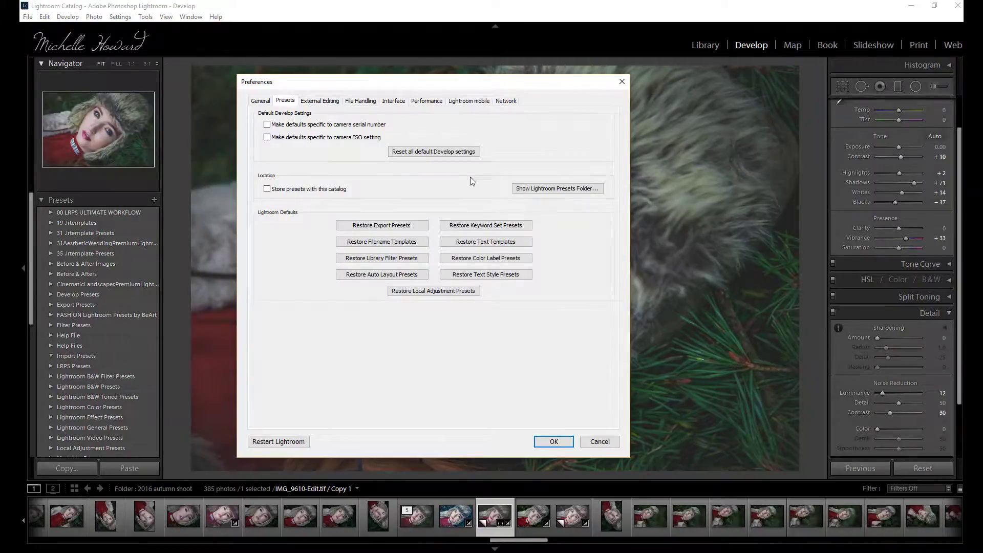
{"action": "left_click", "coordinate": [543, 191]}
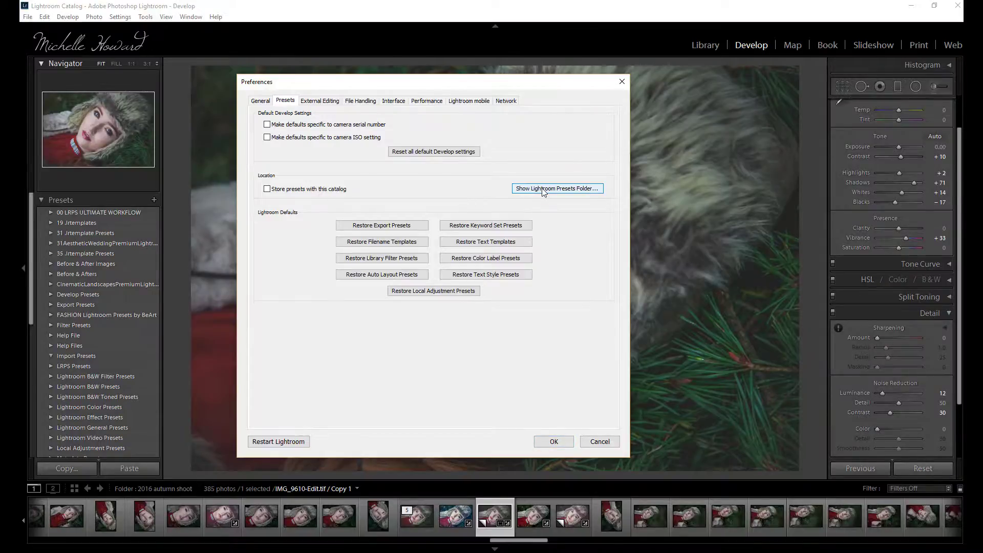
- View the Develop Presets folder inside the Lightroom folder, close File Explorer and cancel the preferences
{"action": "scroll", "coordinate": [445, 289], "scroll_direction": "down", "scroll_amount": 2}
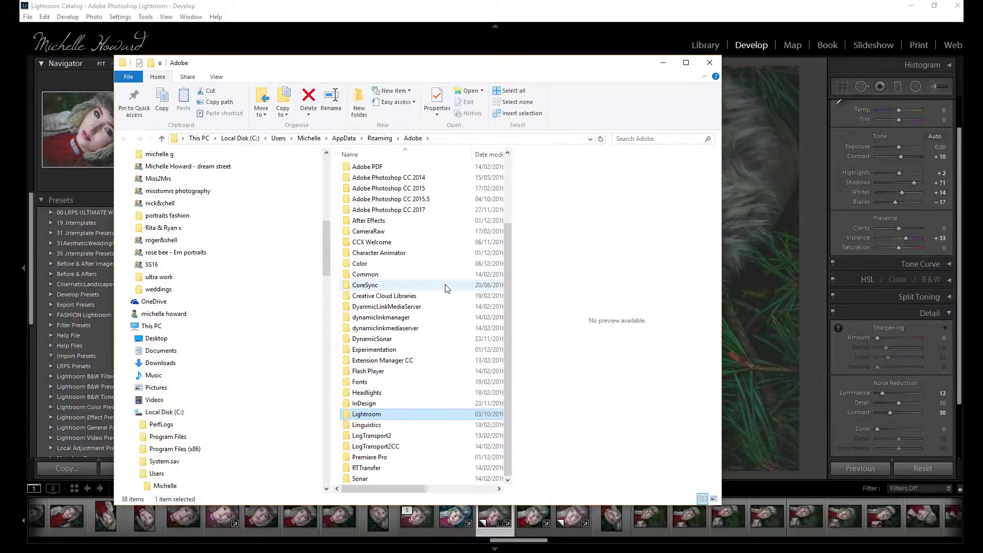
{"action": "double_click", "coordinate": [359, 415]}
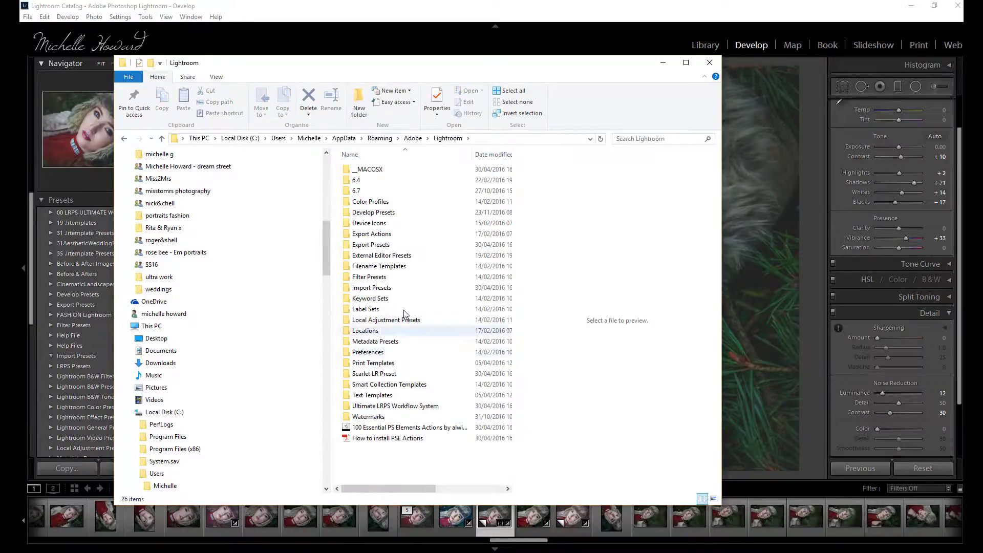
{"action": "double_click", "coordinate": [374, 212]}
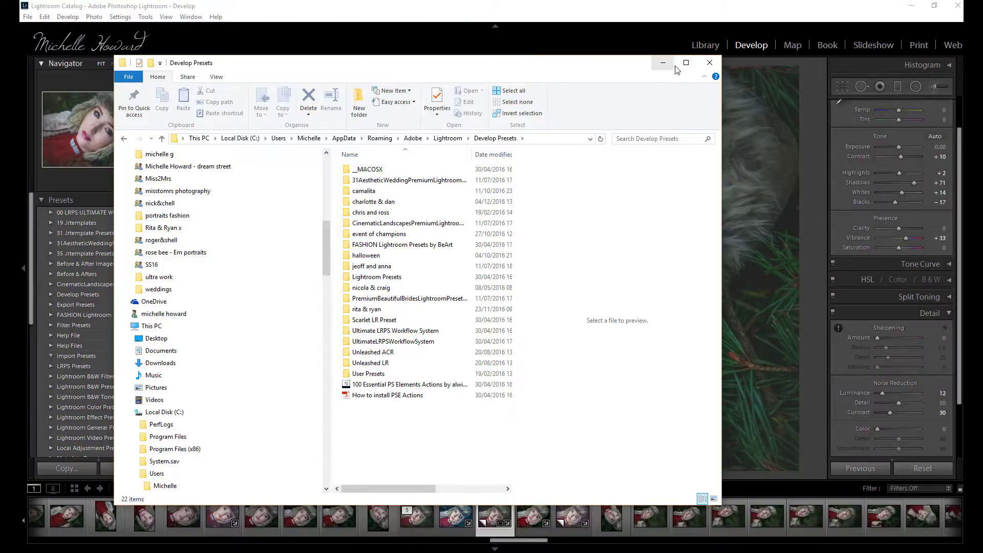
{"action": "left_click", "coordinate": [709, 65]}
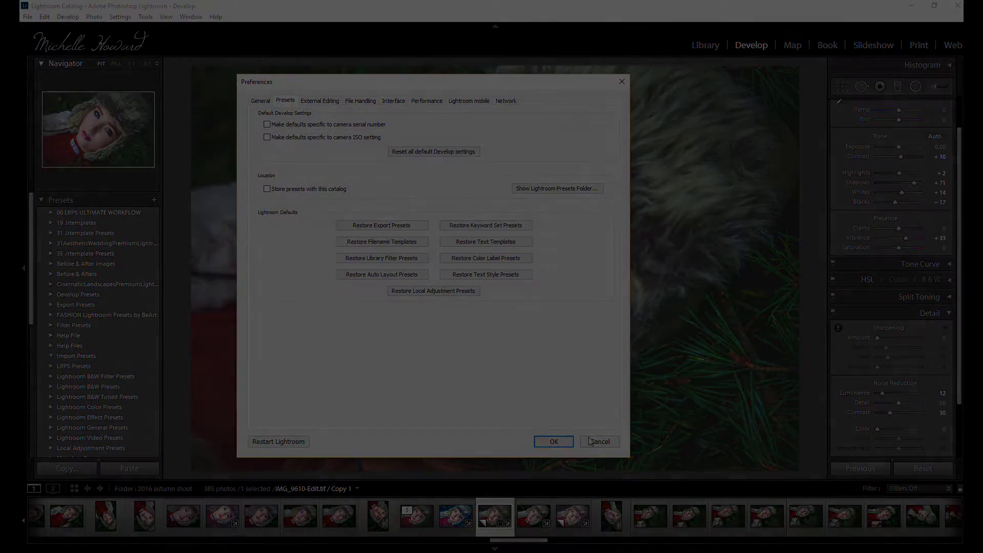
{"action": "left_click", "coordinate": [591, 442]}
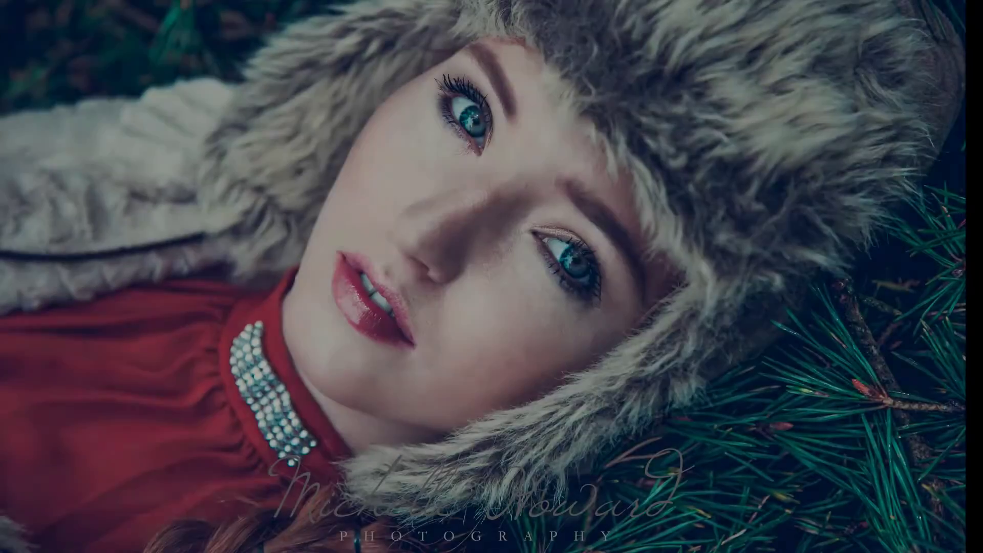